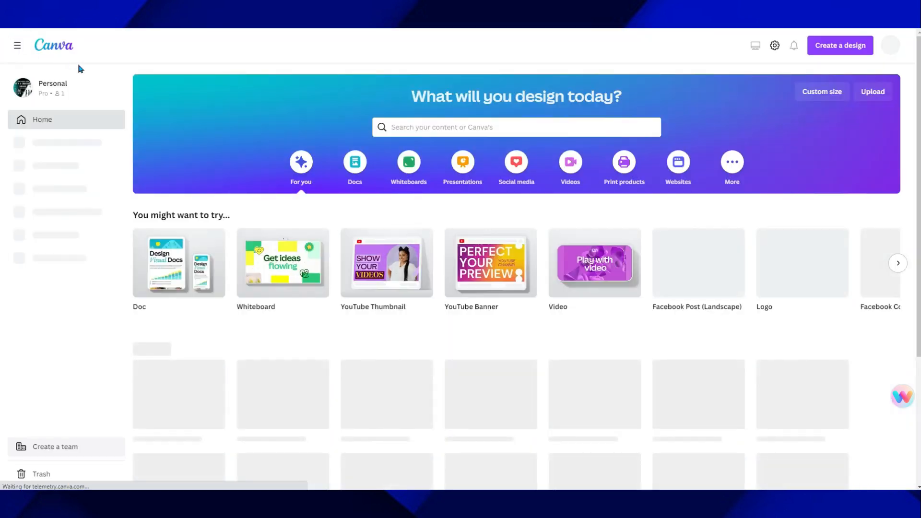
# Create a blank YouTube Thumbnail design and fill its background with solid light blue
pyautogui.click(380, 267)
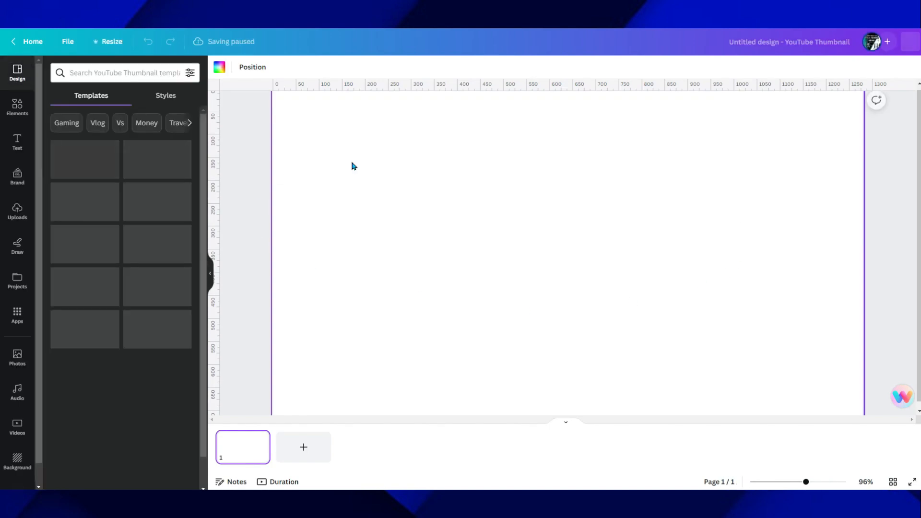
pyautogui.click(24, 465)
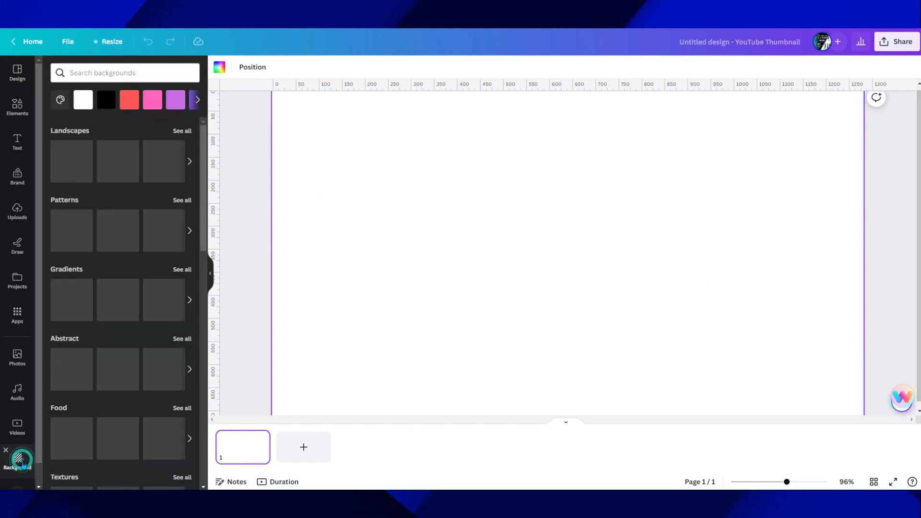
pyautogui.click(197, 102)
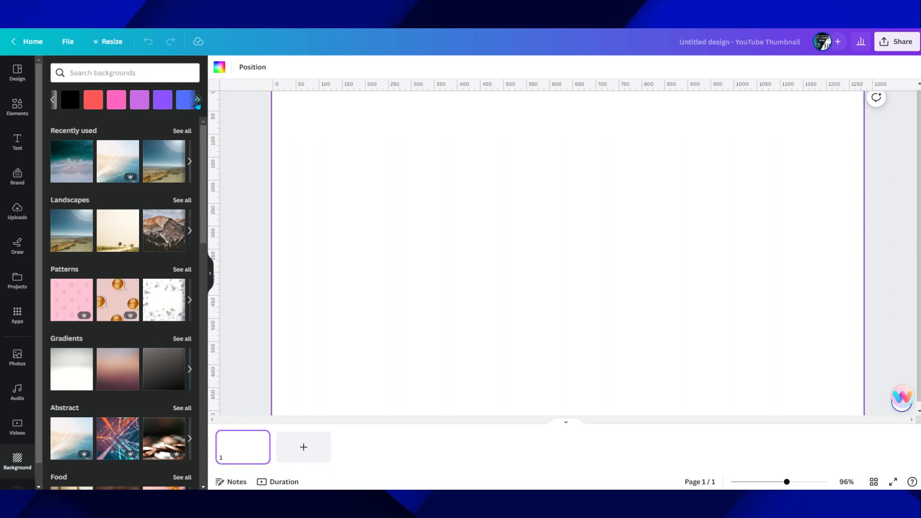
pyautogui.click(102, 102)
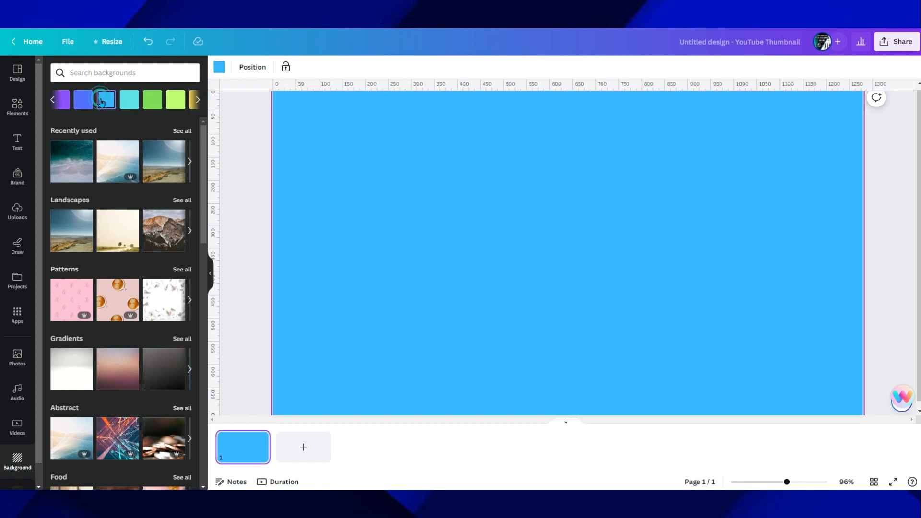
# Add the yellow neon "SHINE SHINE SHINE" font combination to the page
pyautogui.click(16, 145)
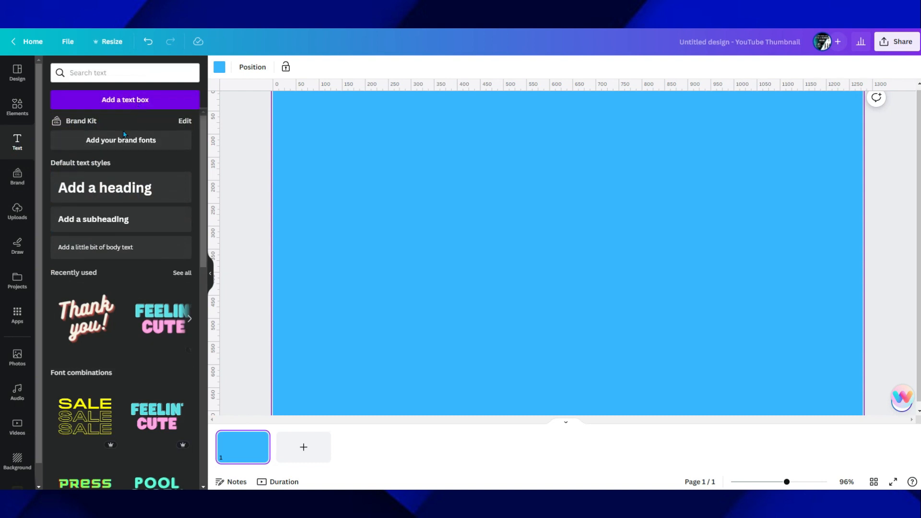
pyautogui.scroll(-5, 120, 297)
pyautogui.scroll(-1, 121, 298)
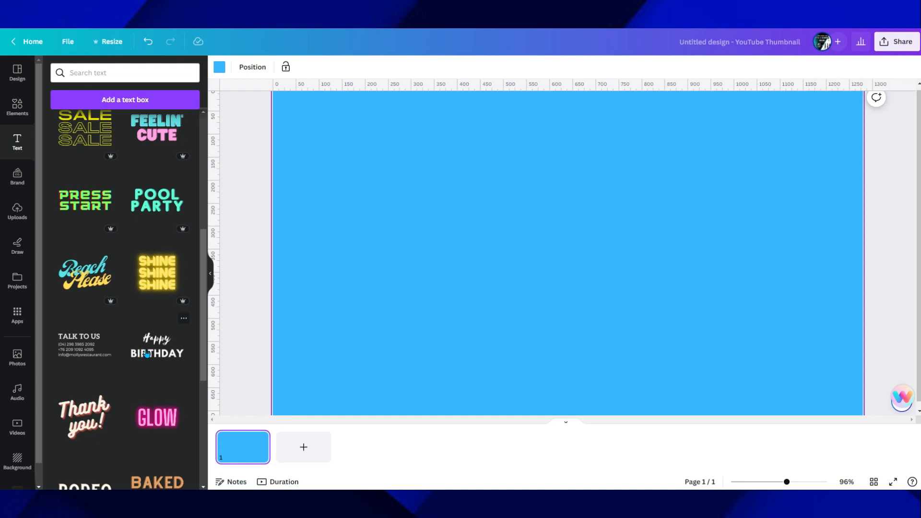
pyautogui.scroll(4, 125, 302)
pyautogui.scroll(-4, 135, 316)
pyautogui.scroll(2, 120, 276)
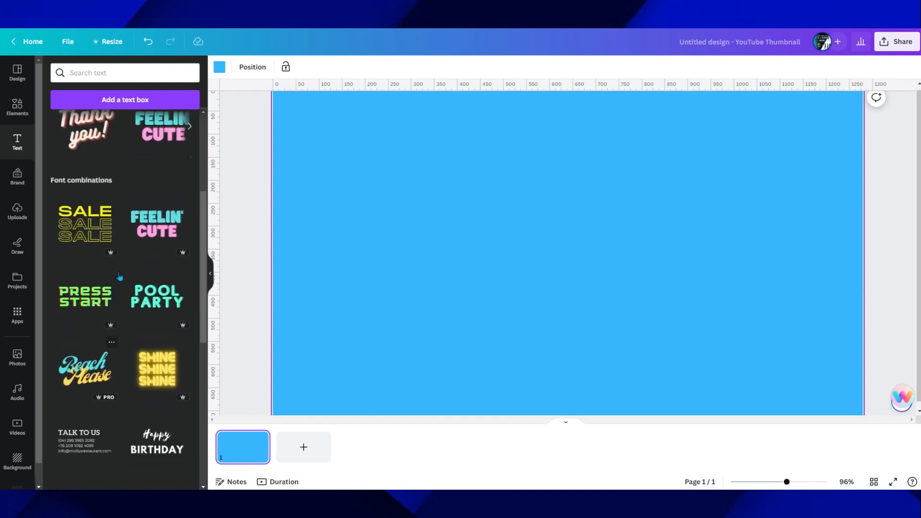
pyautogui.click(154, 374)
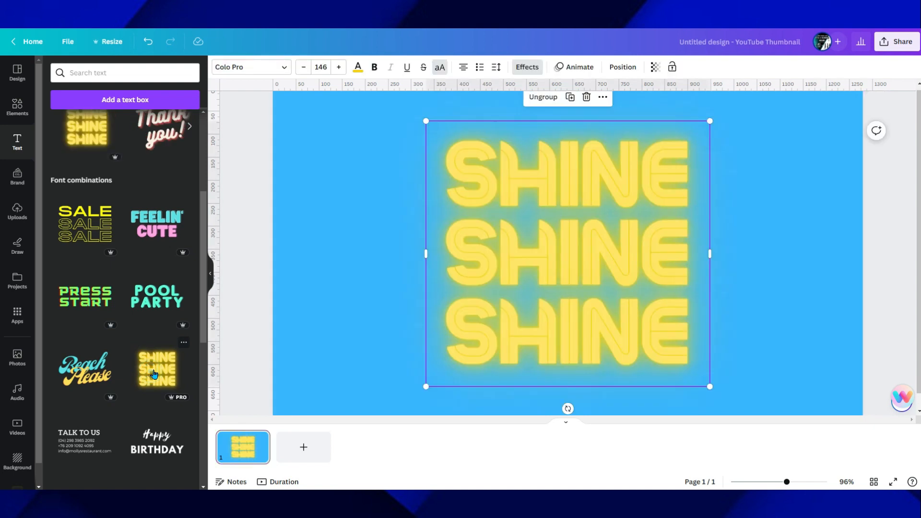
# Ungroup the SHINE font combination into separate text lines
pyautogui.click(370, 185)
pyautogui.click(565, 225)
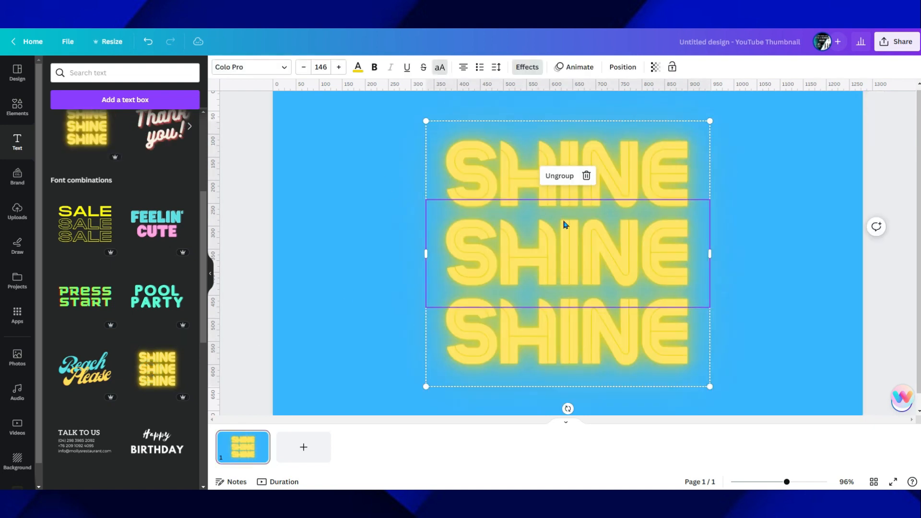
pyautogui.click(395, 191)
pyautogui.click(518, 197)
pyautogui.click(517, 198)
pyautogui.click(349, 197)
pyautogui.click(547, 175)
pyautogui.click(548, 174)
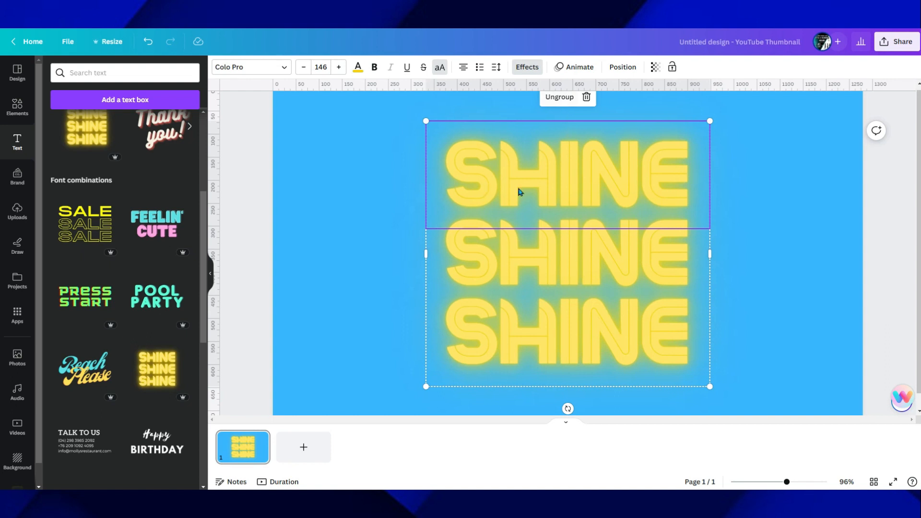
pyautogui.click(560, 97)
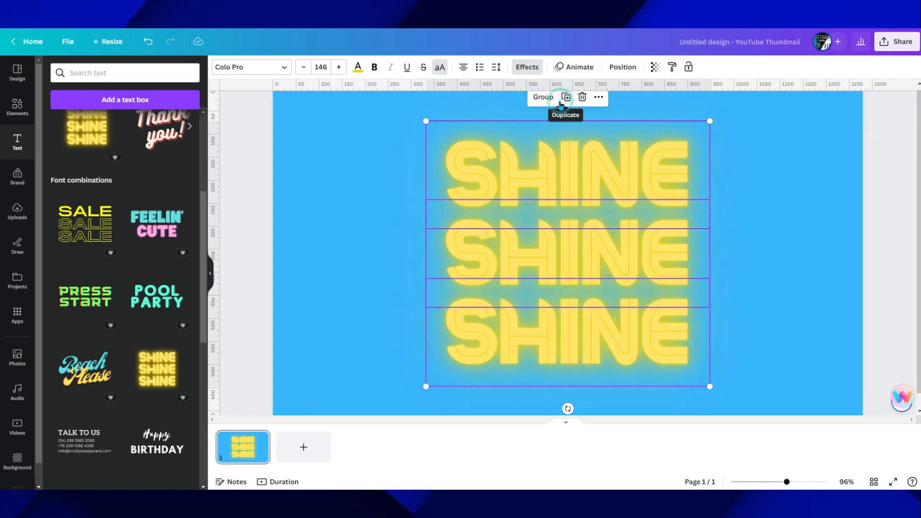
# Spread the three SHINE lines apart, with the top one up and left, the middle one right, and the bottom one slightly left
pyautogui.click(326, 199)
pyautogui.moveTo(504, 179); pyautogui.dragTo(394, 170)
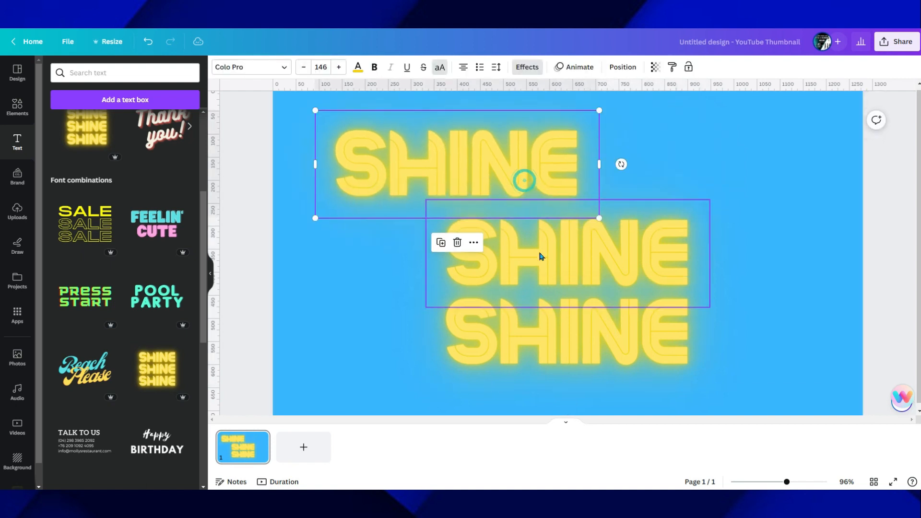
pyautogui.moveTo(538, 255); pyautogui.dragTo(655, 251)
pyautogui.moveTo(597, 323); pyautogui.dragTo(535, 318)
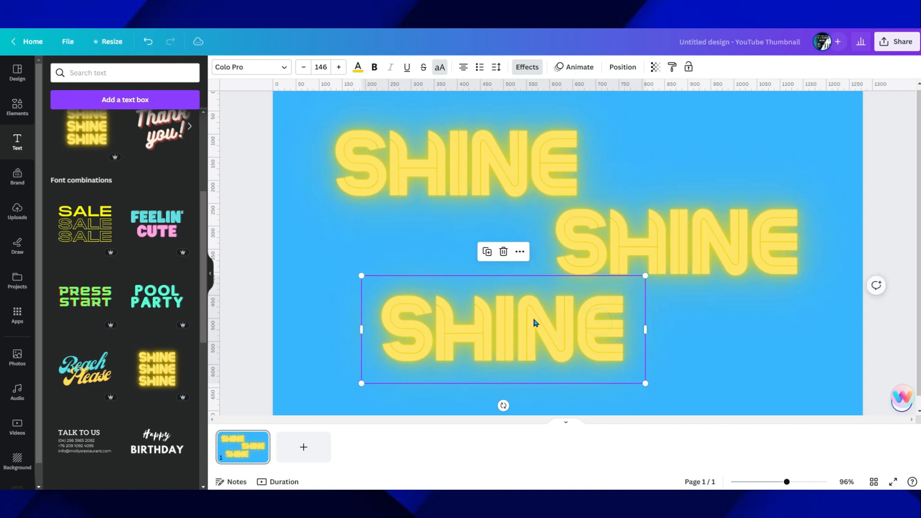
# Replace the top SHINE text with "SUNNY" and scale it down to font size 107 so the word fits on one line
pyautogui.click(471, 181)
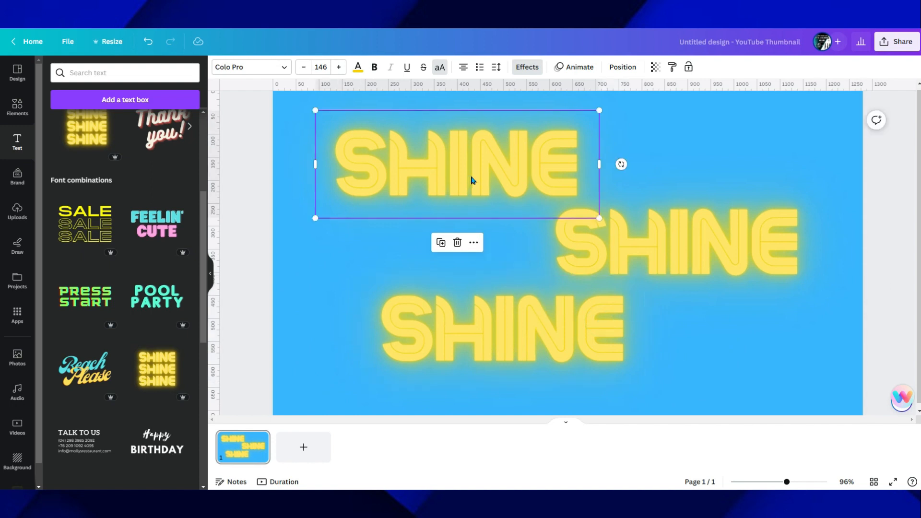
pyautogui.moveTo(470, 181); pyautogui.dragTo(474, 178)
pyautogui.doubleClick(581, 156)
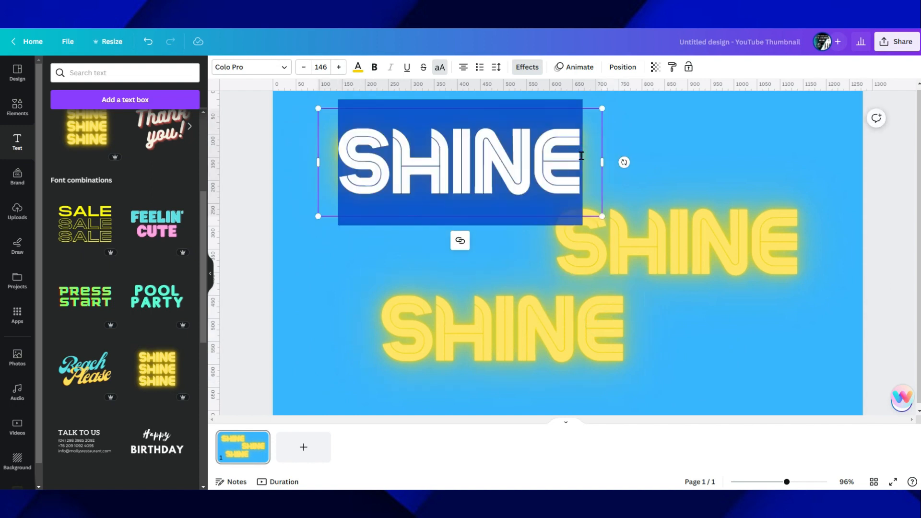
pyautogui.write('SUNNY')
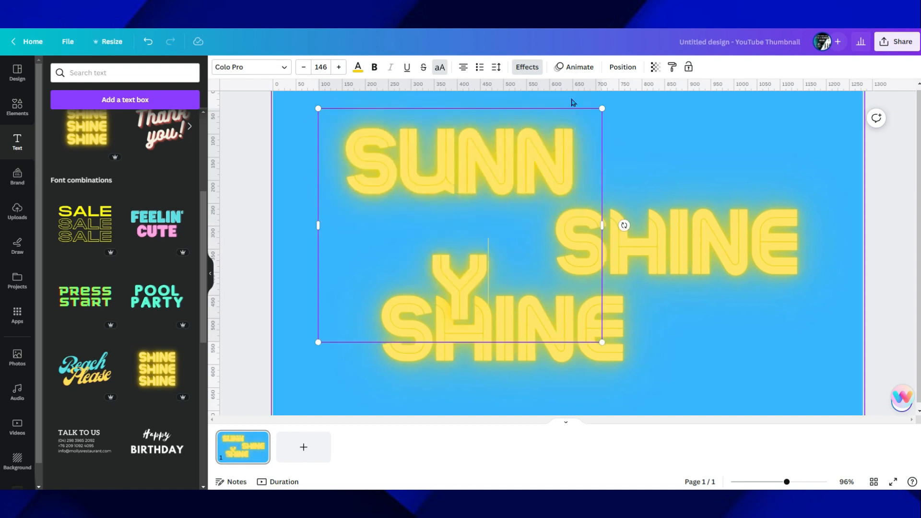
pyautogui.moveTo(606, 225); pyautogui.dragTo(571, 212)
# Delete the two remaining SHINE text lines from the page
pyautogui.click(646, 257)
pyautogui.moveTo(646, 257); pyautogui.dragTo(598, 251)
pyautogui.click(599, 251)
pyautogui.press('Delete')
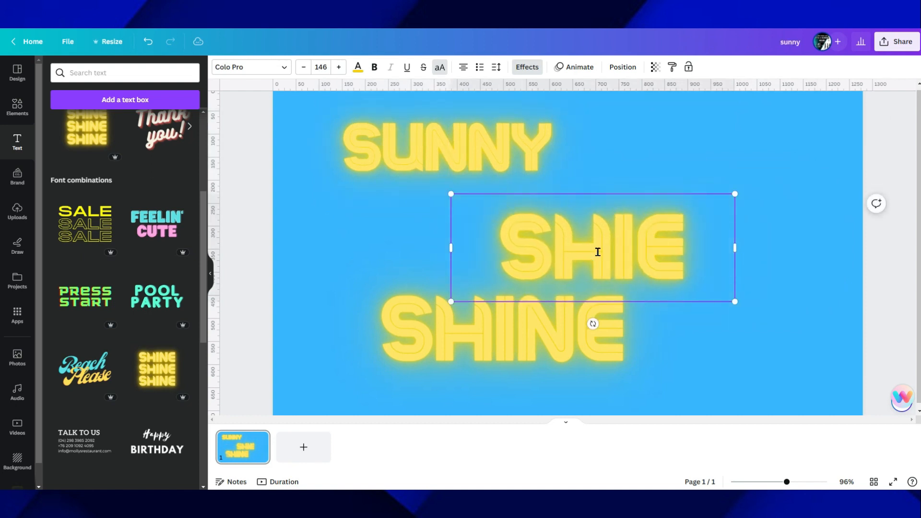
pyautogui.click(372, 287)
pyautogui.click(577, 266)
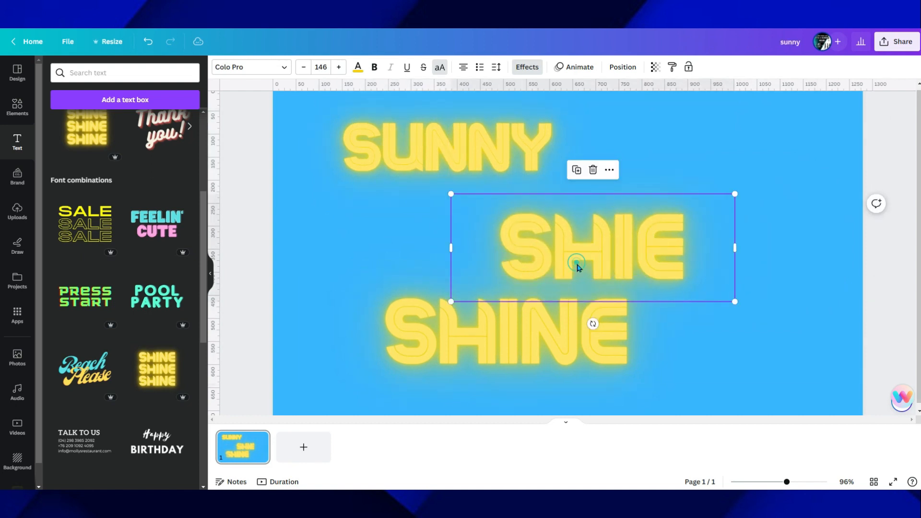
pyautogui.press('Delete')
pyautogui.click(523, 330)
pyautogui.press('Delete')
# Enlarge the SUNNY text to font size 166 and move it near the centre of the page's upper half
pyautogui.click(461, 152)
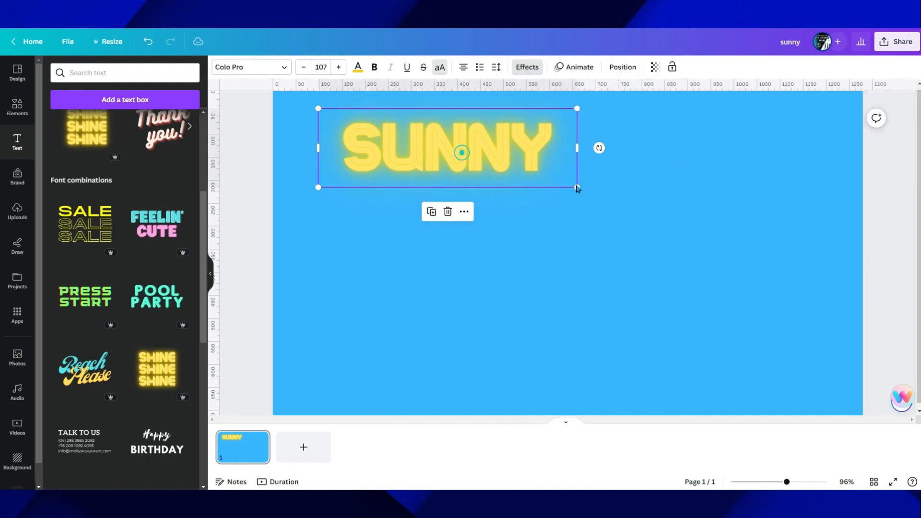
pyautogui.moveTo(577, 187); pyautogui.dragTo(720, 230)
pyautogui.moveTo(520, 185); pyautogui.dragTo(583, 214)
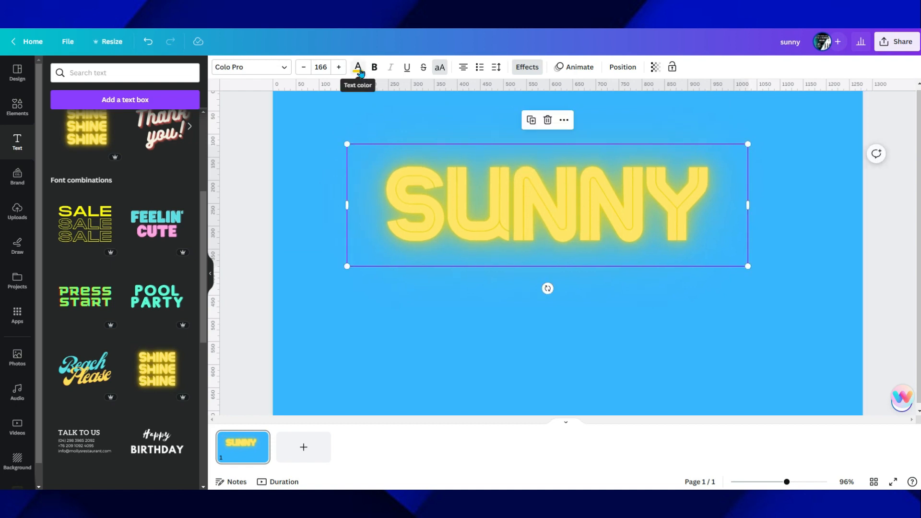
# Try light purple and turquoise on the SUNNY text and settle on black as its colour
pyautogui.click(358, 66)
pyautogui.click(131, 294)
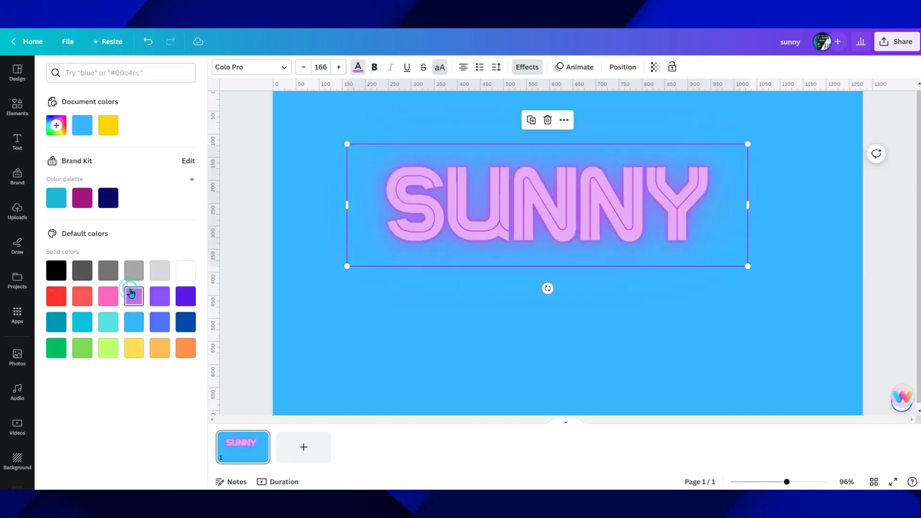
pyautogui.click(82, 321)
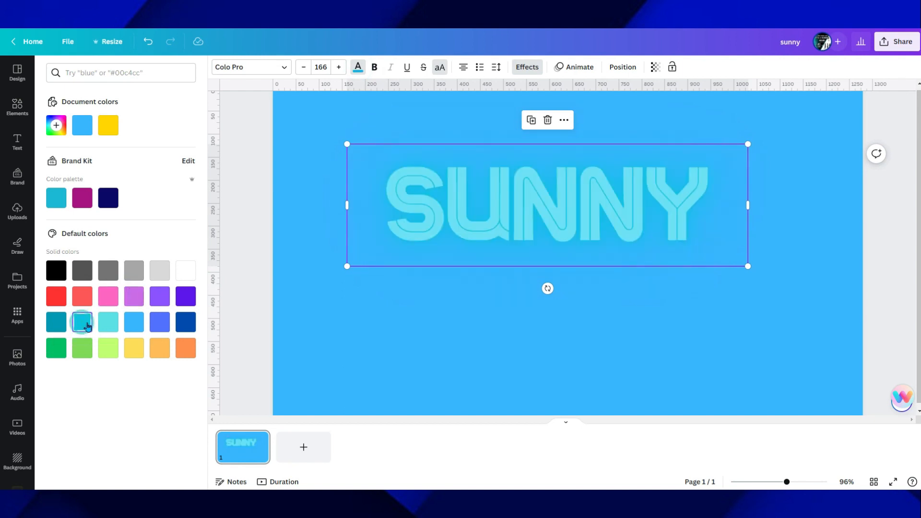
pyautogui.click(62, 275)
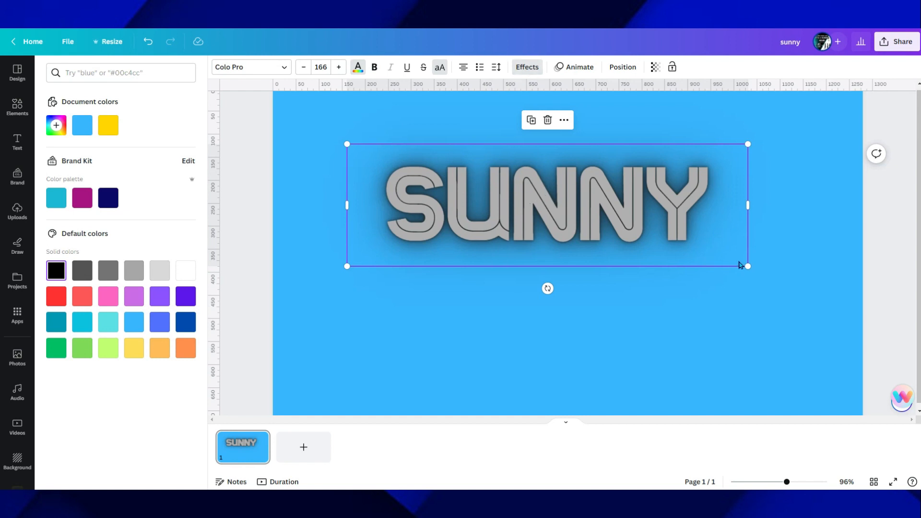
# Apply the Shadow effect to the SUNNY text with offset 44, direction 80, blur 18 and transparency 27
pyautogui.click(527, 67)
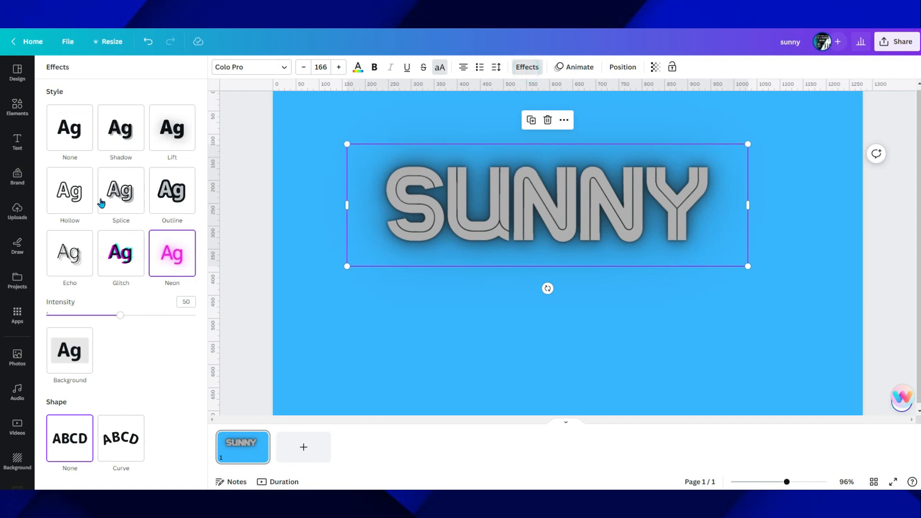
pyautogui.click(114, 123)
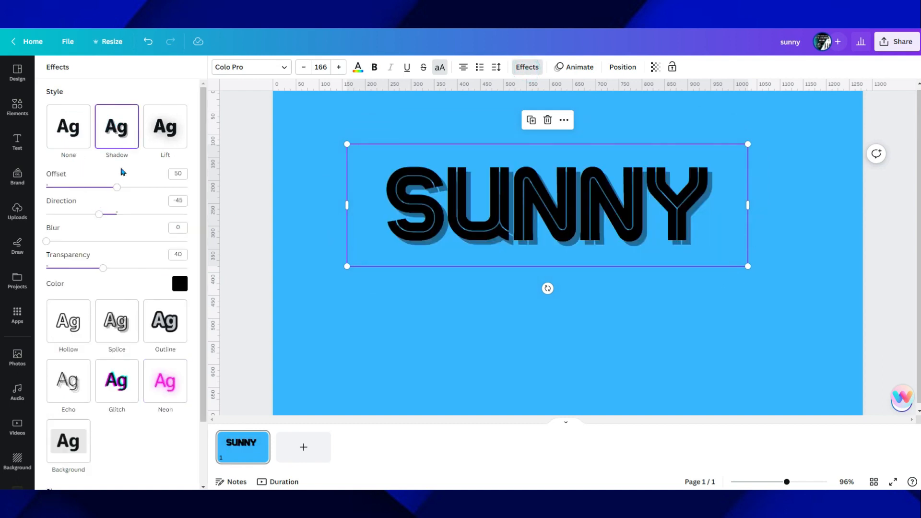
pyautogui.moveTo(115, 191); pyautogui.dragTo(148, 216)
pyautogui.moveTo(51, 248); pyautogui.dragTo(84, 267)
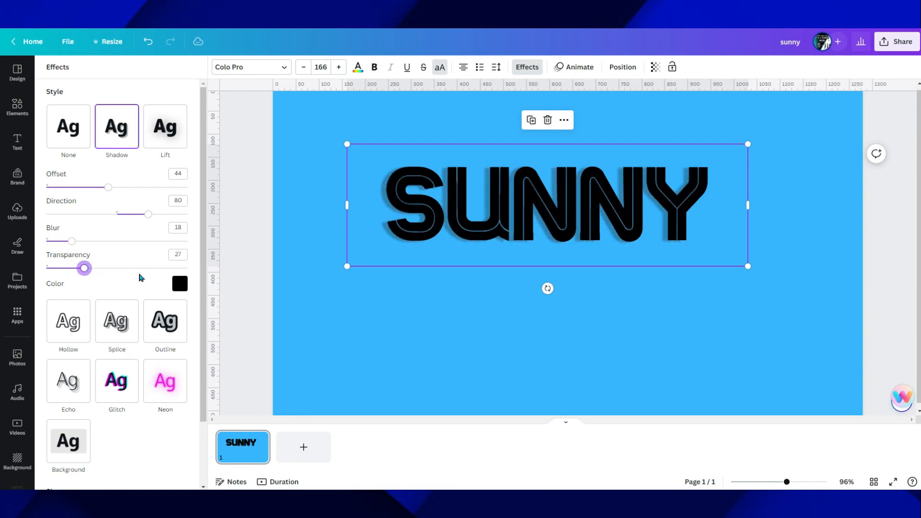
# Set the text shadow's colour to pink, its transparency to 39 and its blur to 19
pyautogui.click(184, 285)
pyautogui.scroll(-1, 111, 397)
pyautogui.scroll(-1, 111, 397)
pyautogui.click(104, 416)
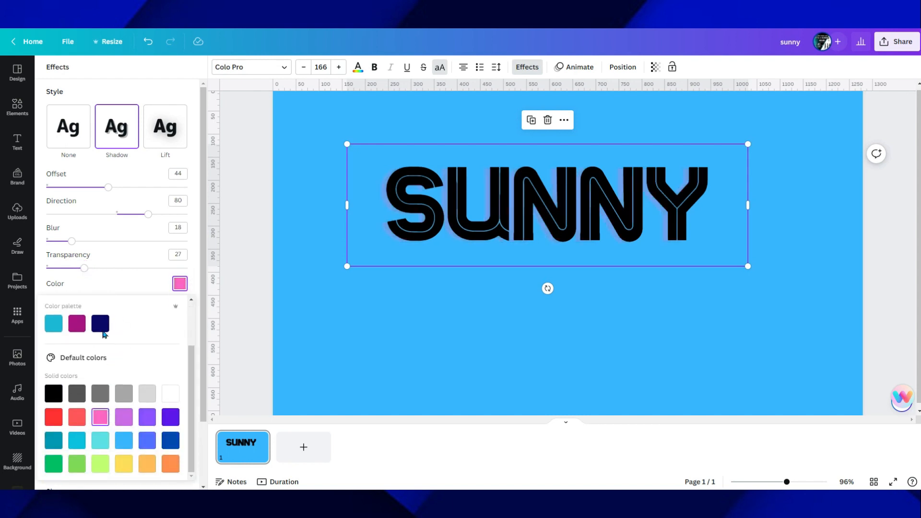
pyautogui.moveTo(84, 270)
pyautogui.mouseDown()
pyautogui.moveTo(175, 281)
pyautogui.moveTo(53, 270)
pyautogui.moveTo(144, 273)
pyautogui.moveTo(101, 271)
pyautogui.mouseUp()
pyautogui.moveTo(71, 241)
pyautogui.mouseDown()
pyautogui.moveTo(132, 242)
pyautogui.moveTo(77, 241)
pyautogui.moveTo(73, 254)
pyautogui.mouseUp()
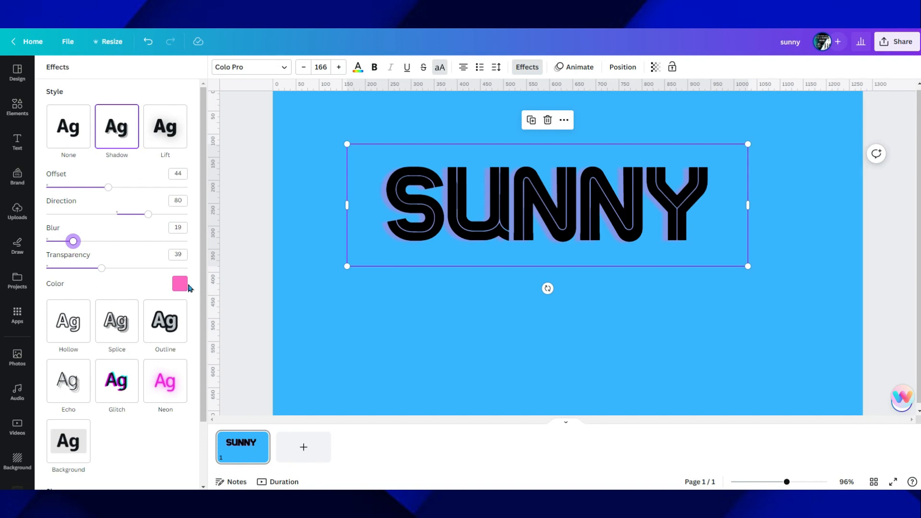
# Apply the Curve shape to the SUNNY text with a curve value of 67 and deselect it
pyautogui.scroll(-3, 131, 340)
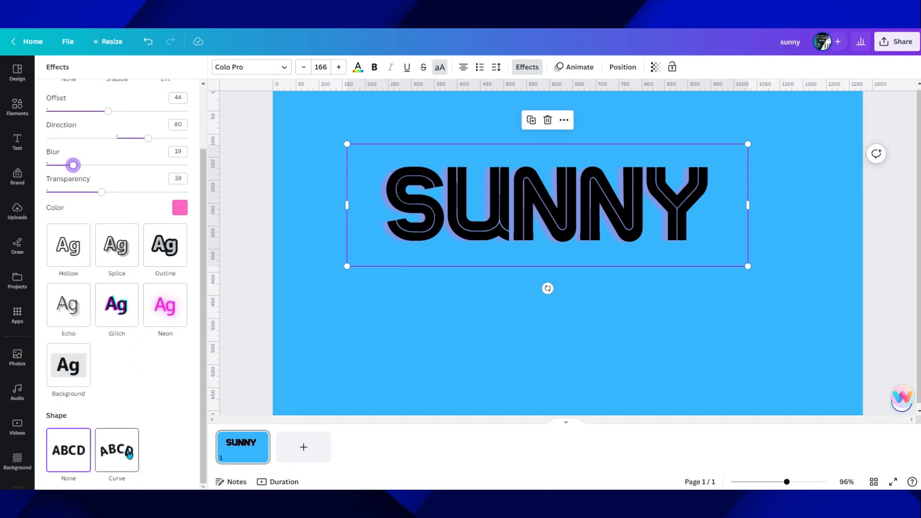
pyautogui.click(128, 454)
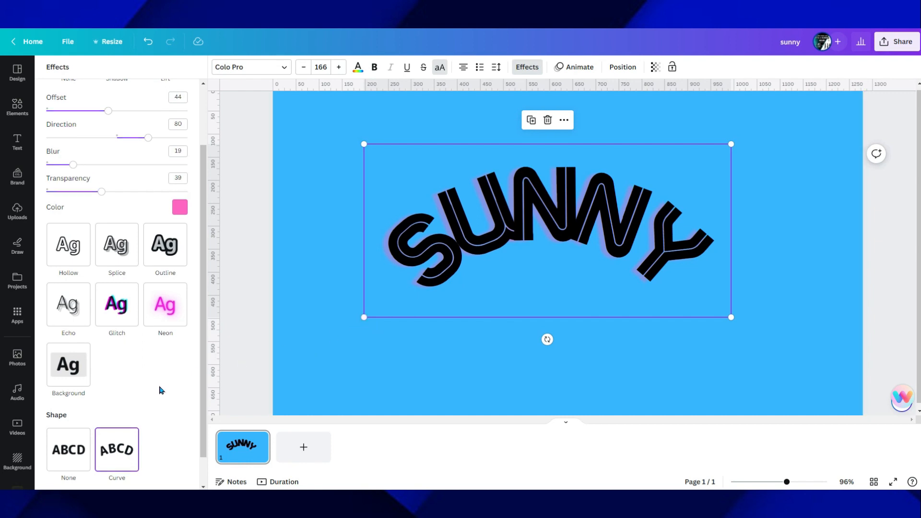
pyautogui.scroll(-1, 161, 386)
pyautogui.moveTo(188, 477); pyautogui.dragTo(164, 476)
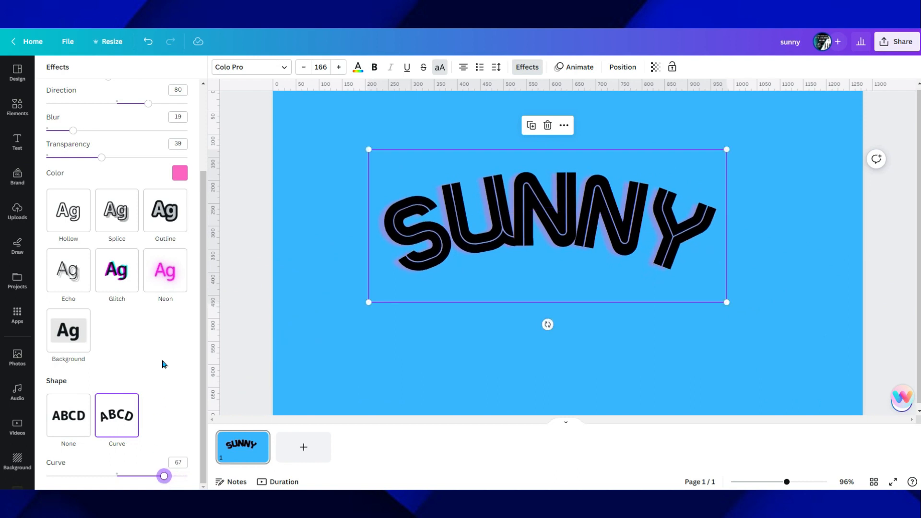
pyautogui.click(317, 348)
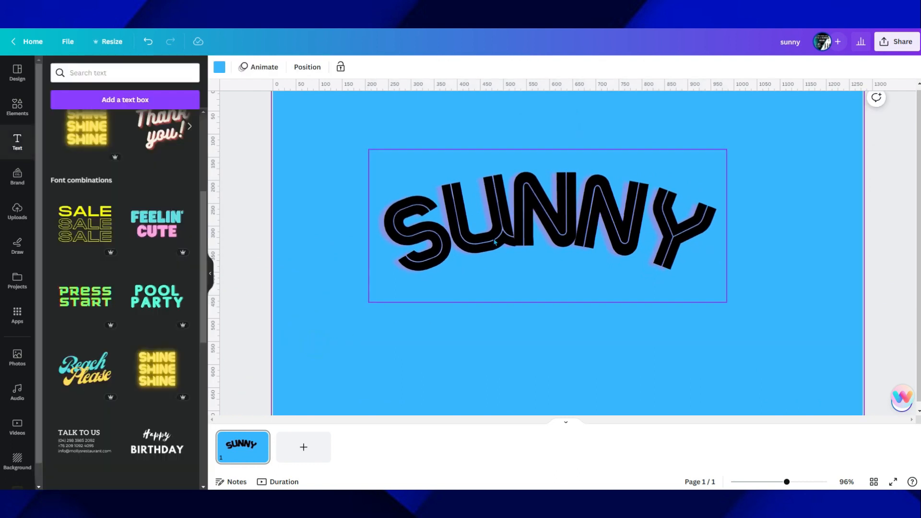
# Reopen the SUNNY text's effects and change its style to Splice
pyautogui.click(500, 218)
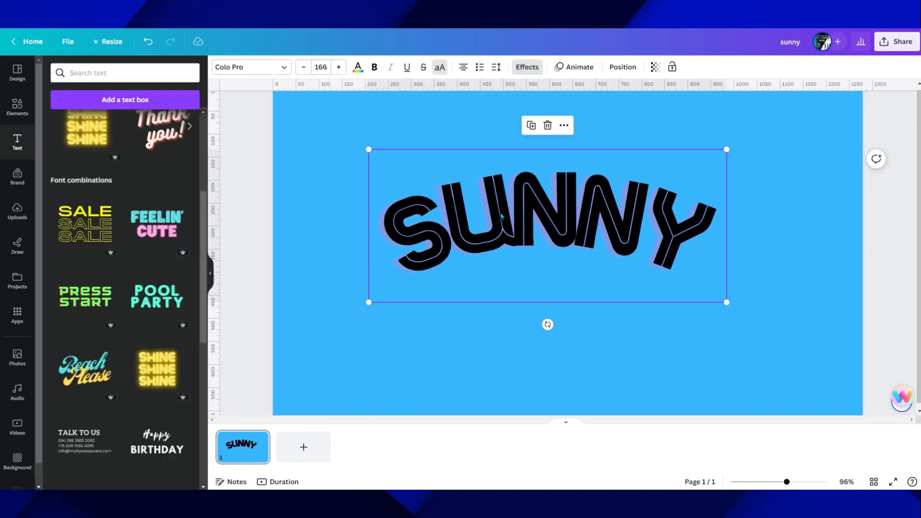
pyautogui.click(527, 66)
pyautogui.scroll(-2, 128, 459)
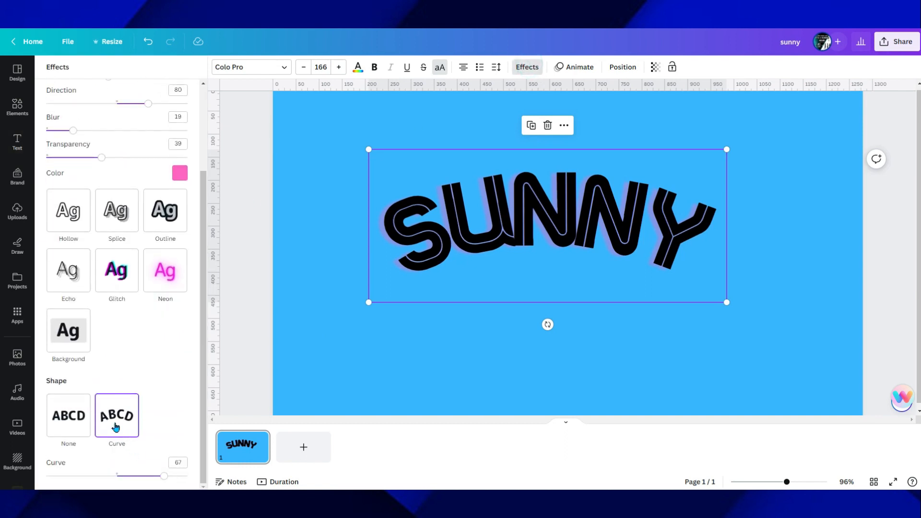
pyautogui.click(171, 218)
pyautogui.click(117, 187)
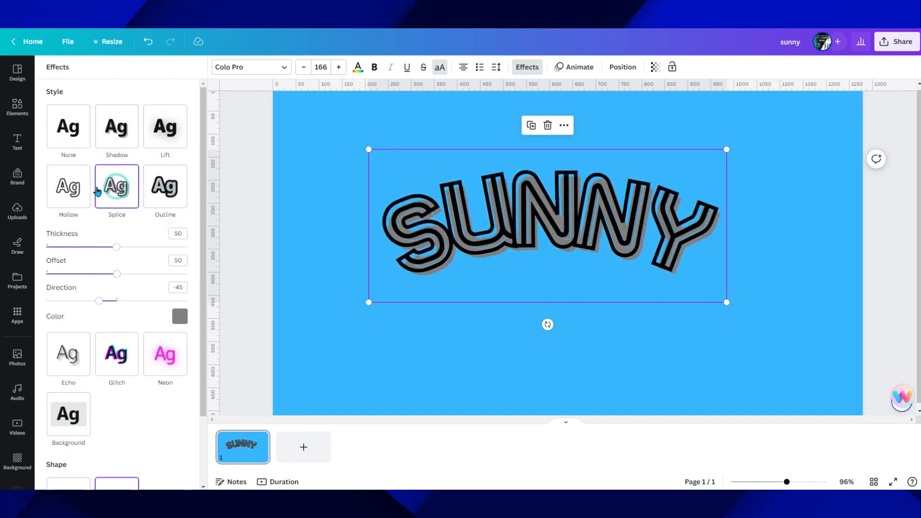
# Change the SUNNY text's style to Hollow and try the Bangers, Gagalin and Barabara fonts on it
pyautogui.click(66, 195)
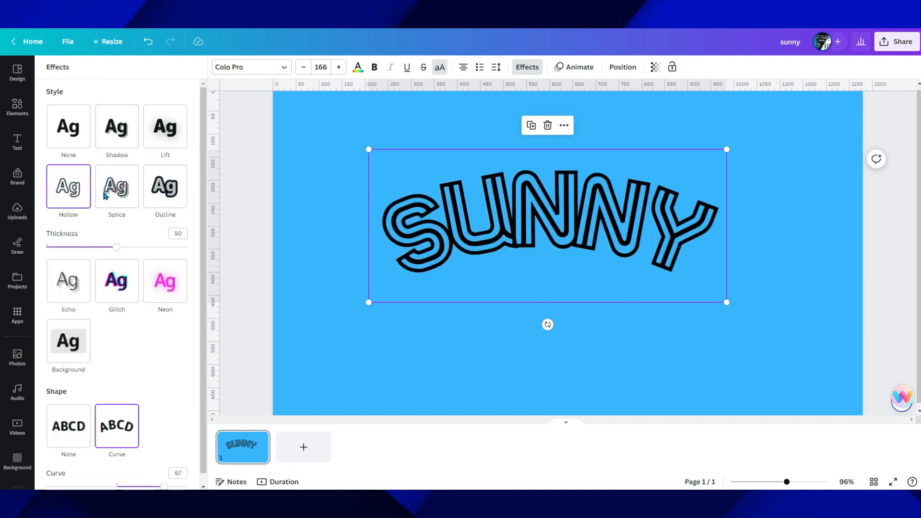
pyautogui.click(237, 66)
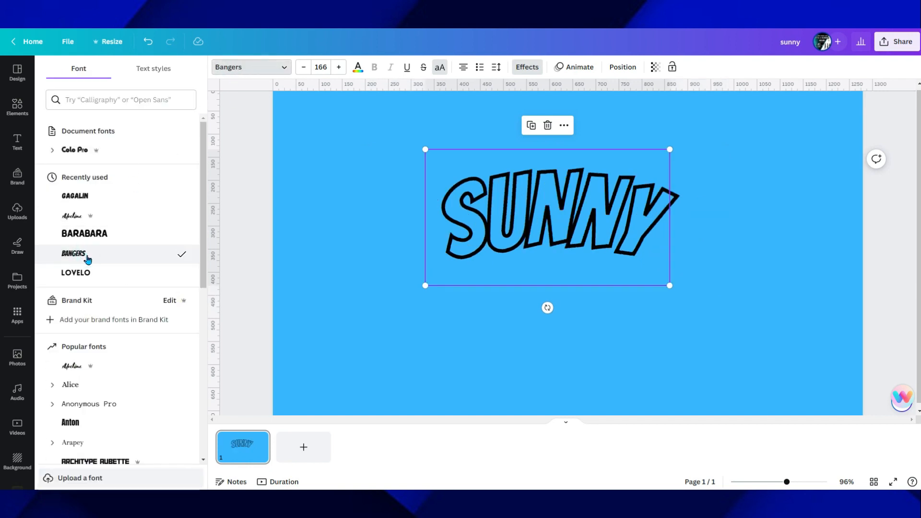
pyautogui.click(74, 197)
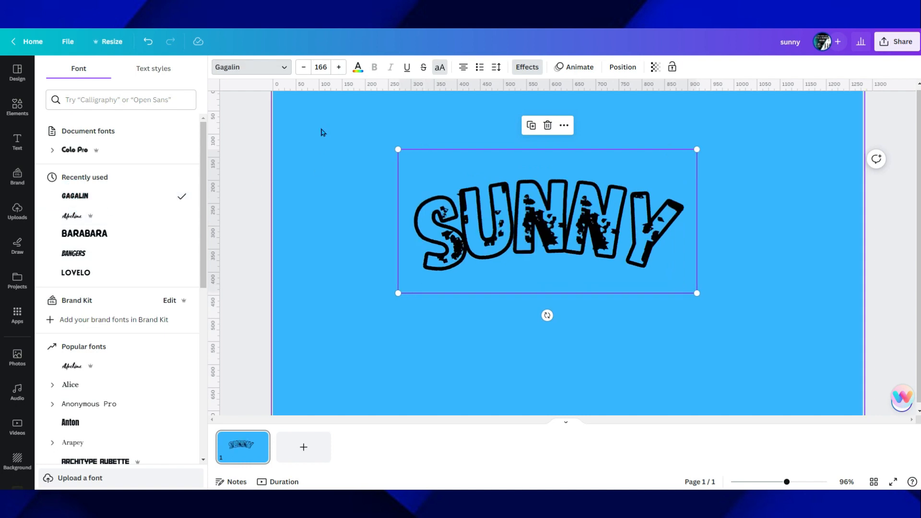
pyautogui.click(71, 234)
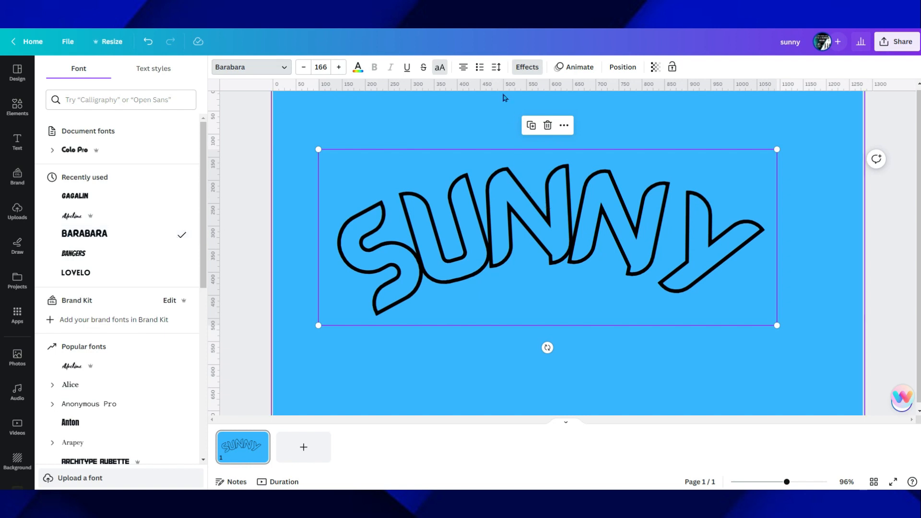
# Change the SUNNY text's font to Bangers
pyautogui.click(527, 67)
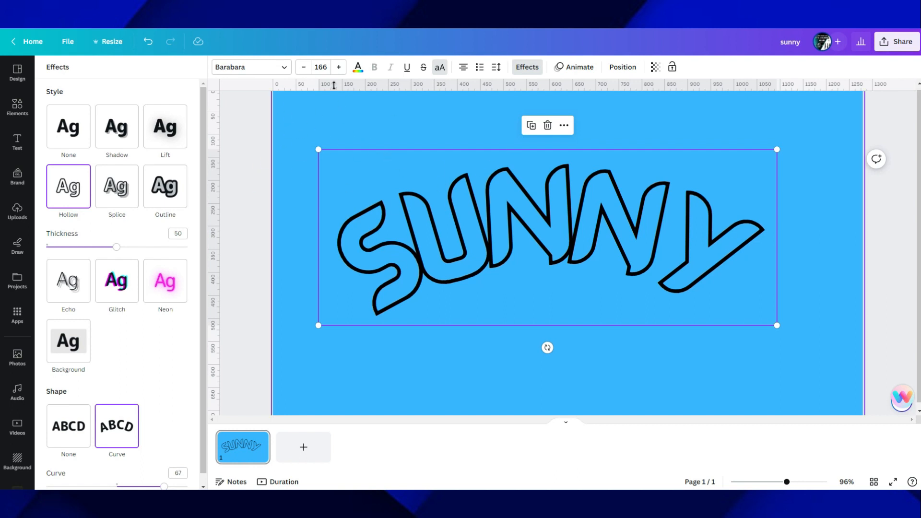
pyautogui.click(266, 66)
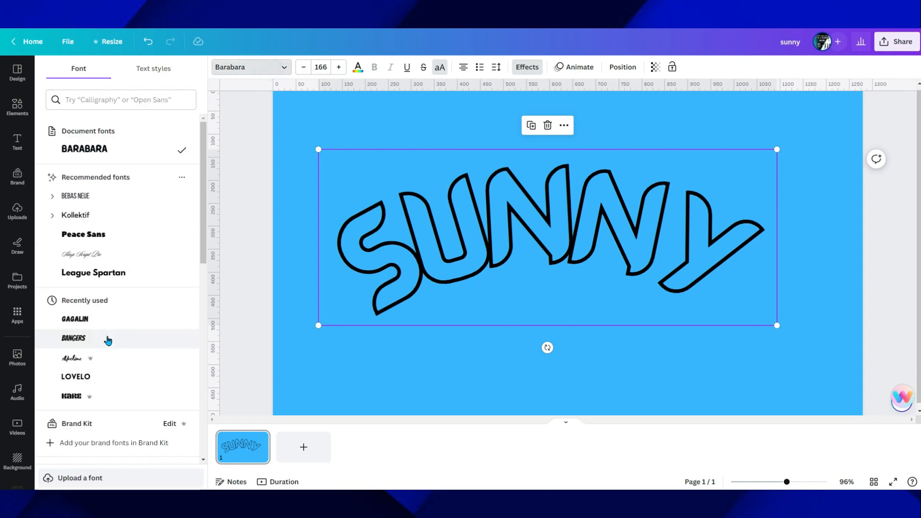
pyautogui.click(107, 341)
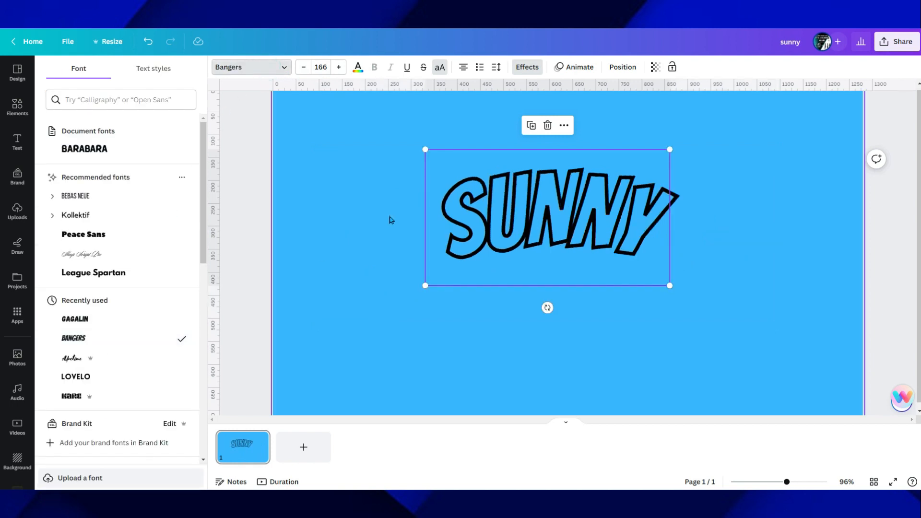
# Apply the Outline effect to the SUNNY text and set the outline colour to red
pyautogui.click(526, 66)
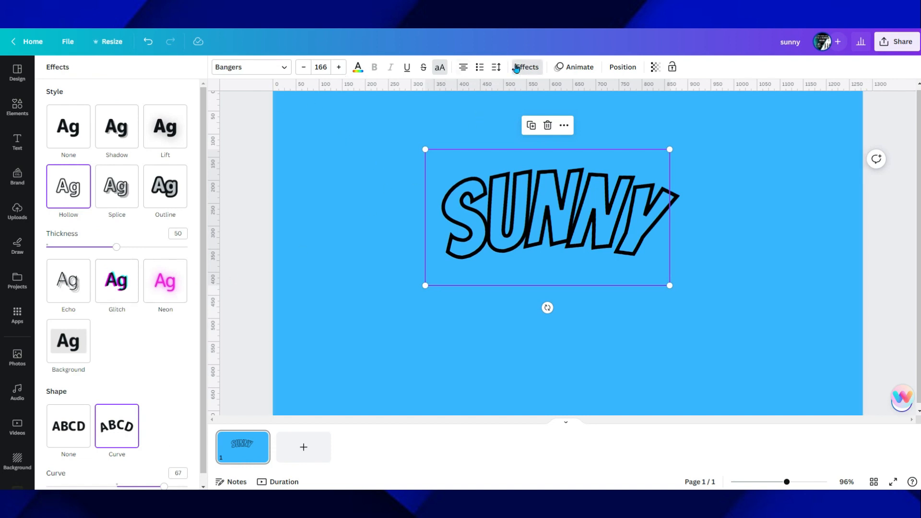
pyautogui.click(522, 68)
pyautogui.click(522, 68)
pyautogui.click(165, 186)
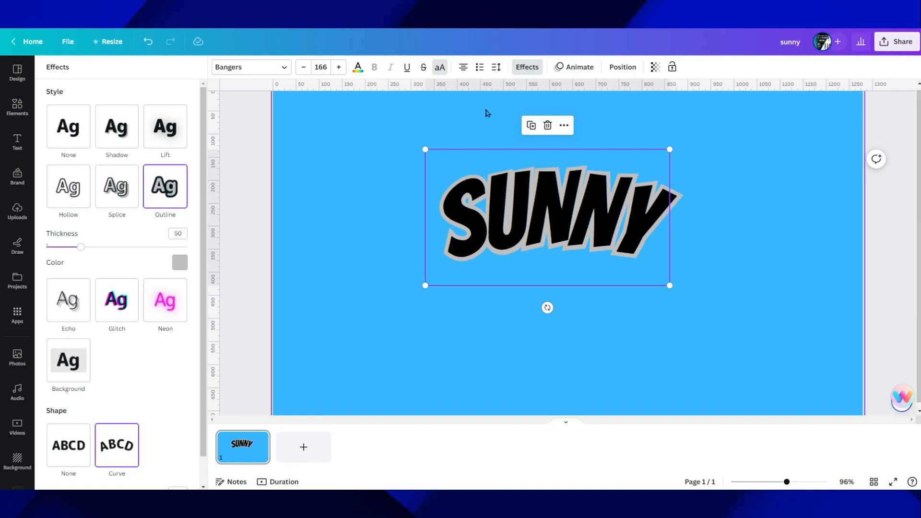
pyautogui.click(176, 265)
pyautogui.click(55, 454)
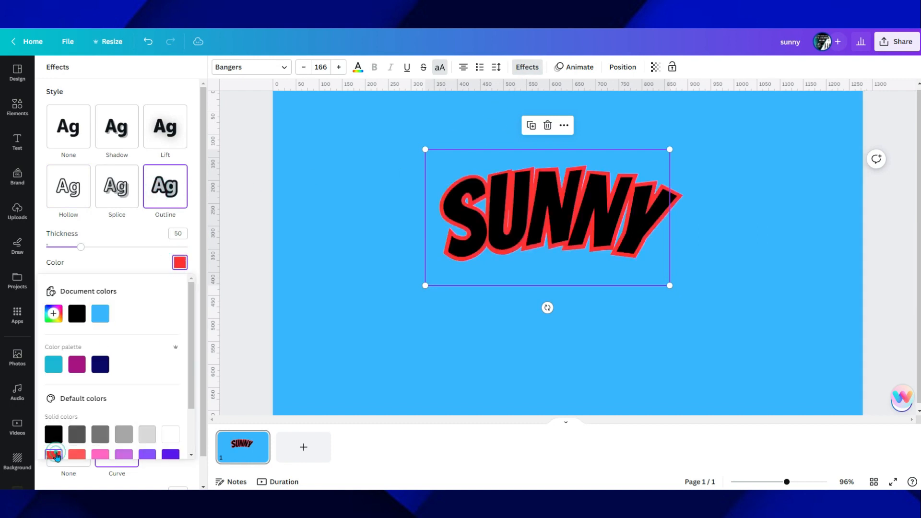
# Enlarge the outlined SUNNY text to a font size of about 223 and shift it slightly left
pyautogui.moveTo(425, 280); pyautogui.dragTo(398, 296)
pyautogui.moveTo(669, 146); pyautogui.dragTo(727, 113)
pyautogui.click(789, 200)
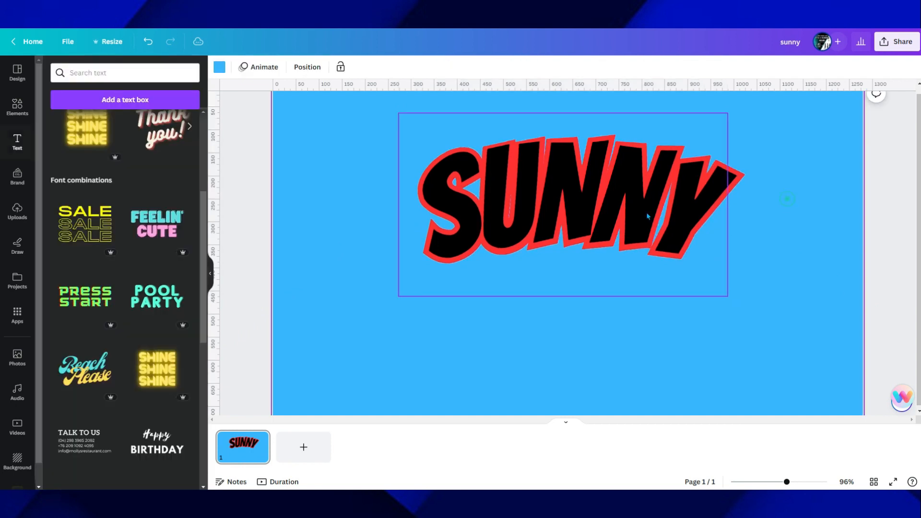
pyautogui.moveTo(634, 208); pyautogui.dragTo(614, 206)
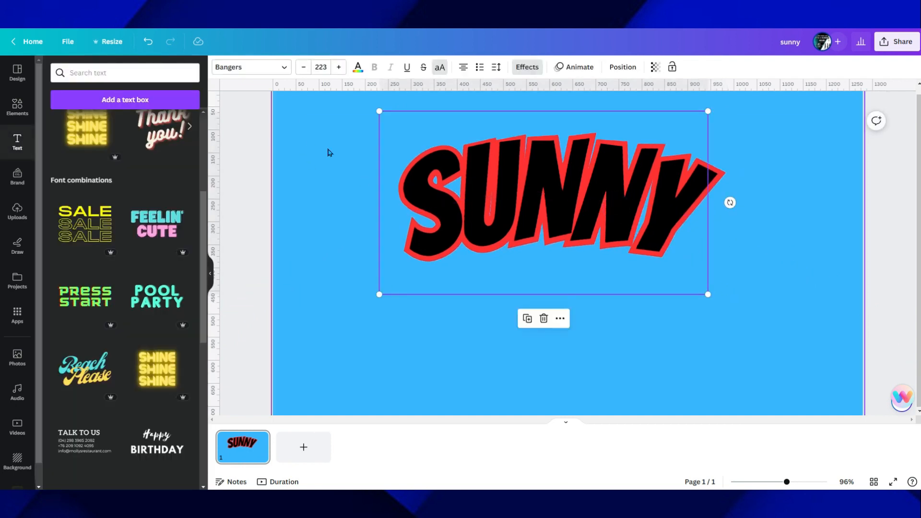
# Underline the SUNNY text and try strikethrough on it
pyautogui.click(251, 67)
pyautogui.scroll(-10, 144, 336)
pyautogui.scroll(-10, 144, 351)
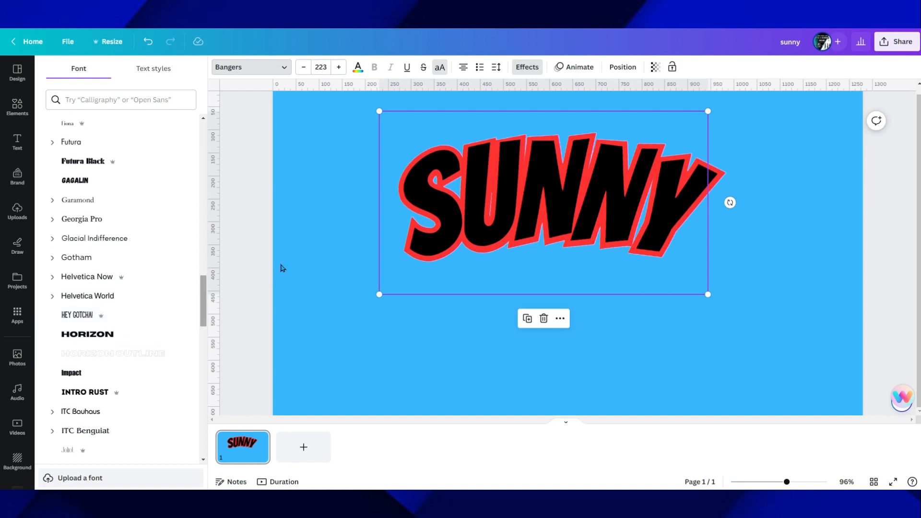
pyautogui.click(407, 67)
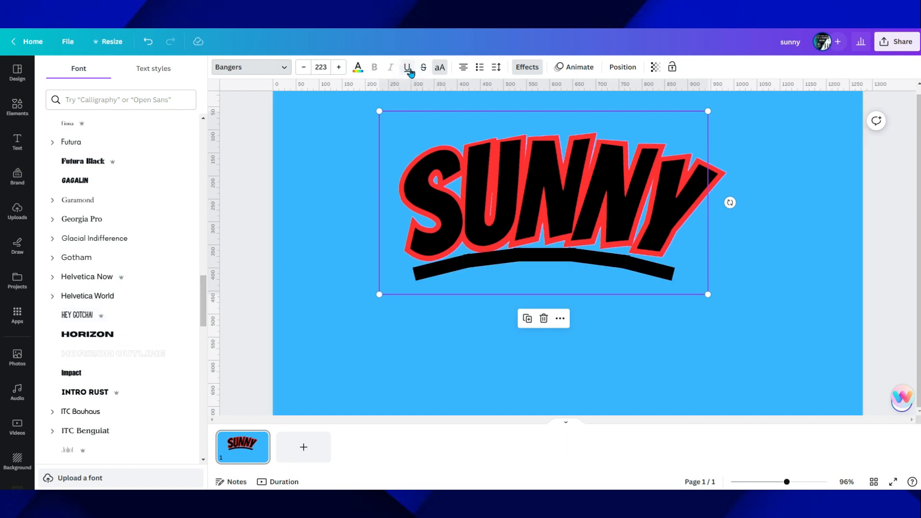
pyautogui.click(423, 67)
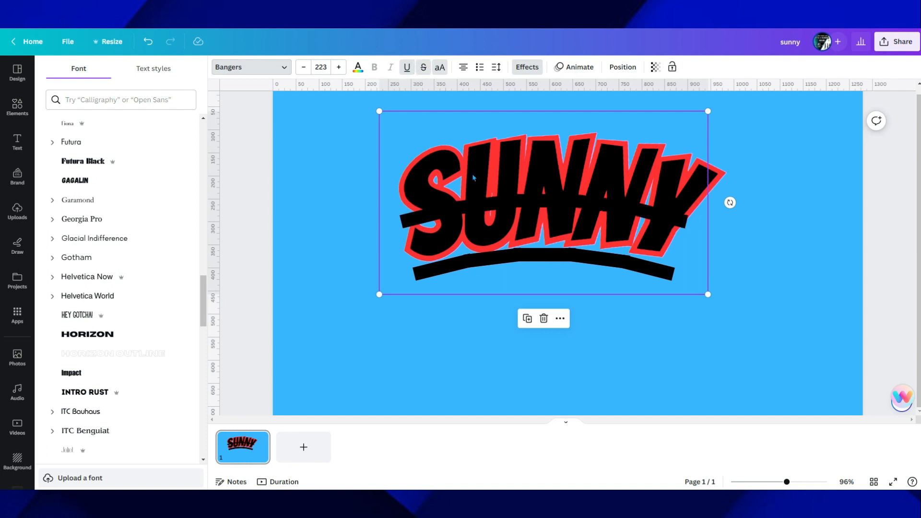
pyautogui.click(422, 68)
# Try toggling the uppercase formatting of the SUNNY text
pyautogui.click(440, 68)
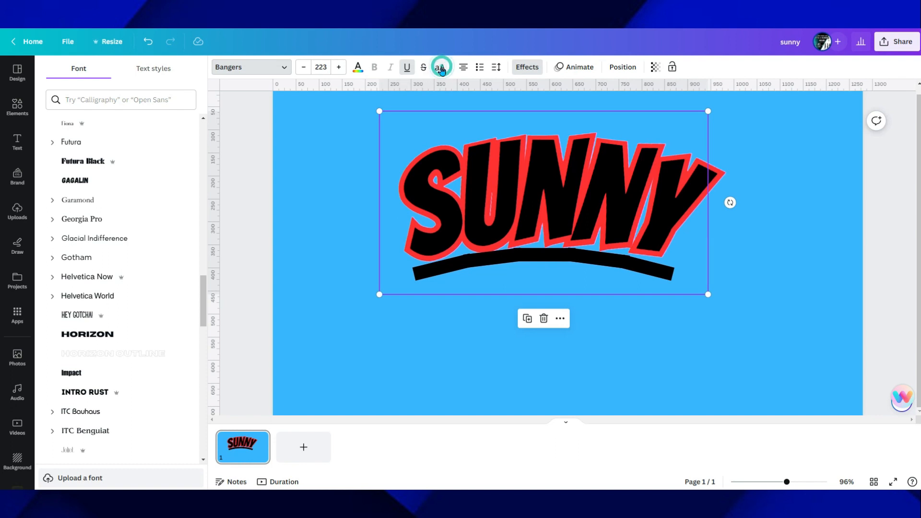
pyautogui.click(439, 68)
pyautogui.click(439, 69)
pyautogui.click(440, 69)
pyautogui.click(440, 69)
# Set the SUNNY text's font size to 142 and move the text slightly down
pyautogui.click(321, 67)
pyautogui.scroll(-5, 334, 230)
pyautogui.click(327, 63)
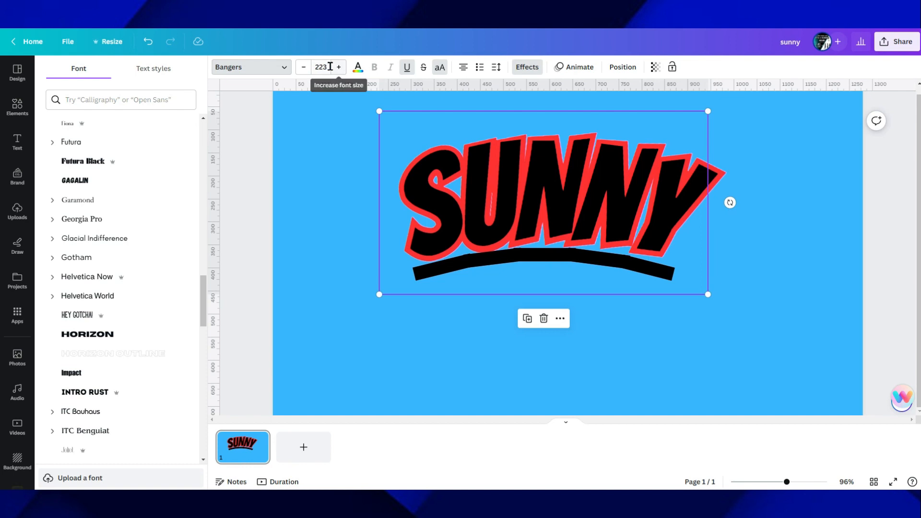
pyautogui.click(322, 66)
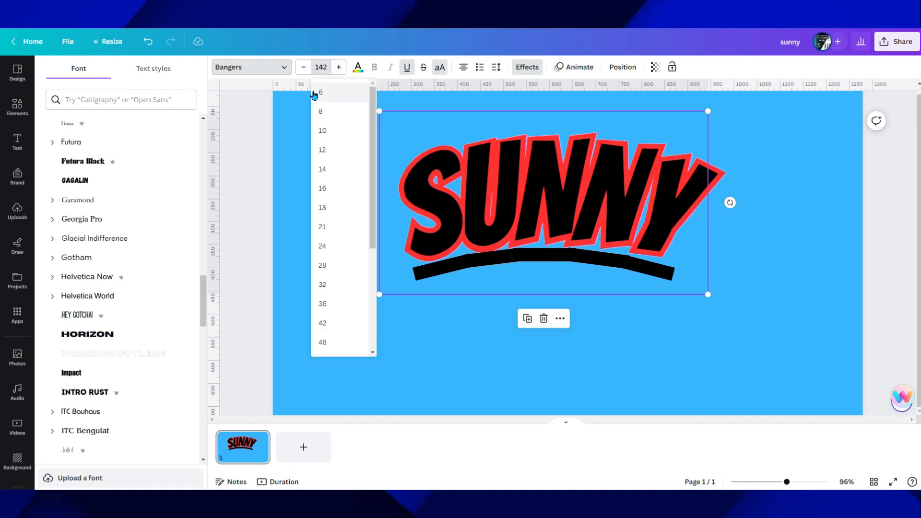
pyautogui.press('Return')
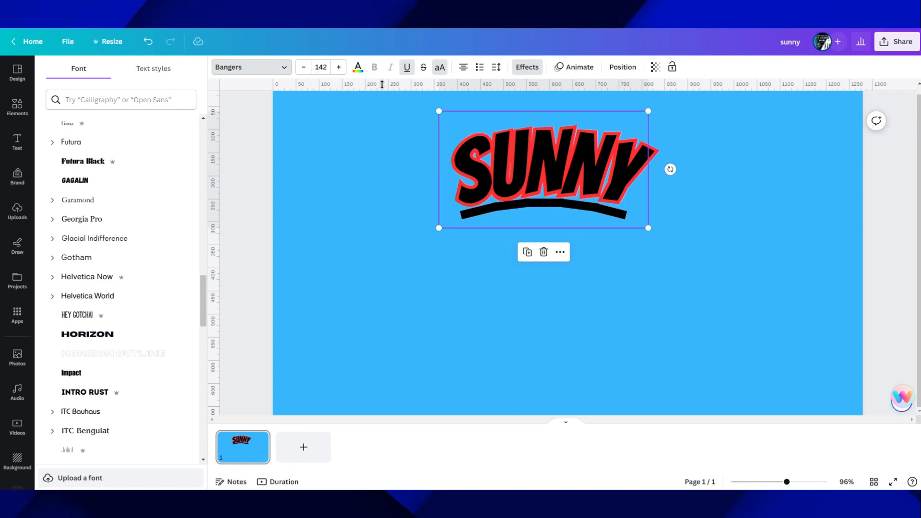
pyautogui.click(399, 231)
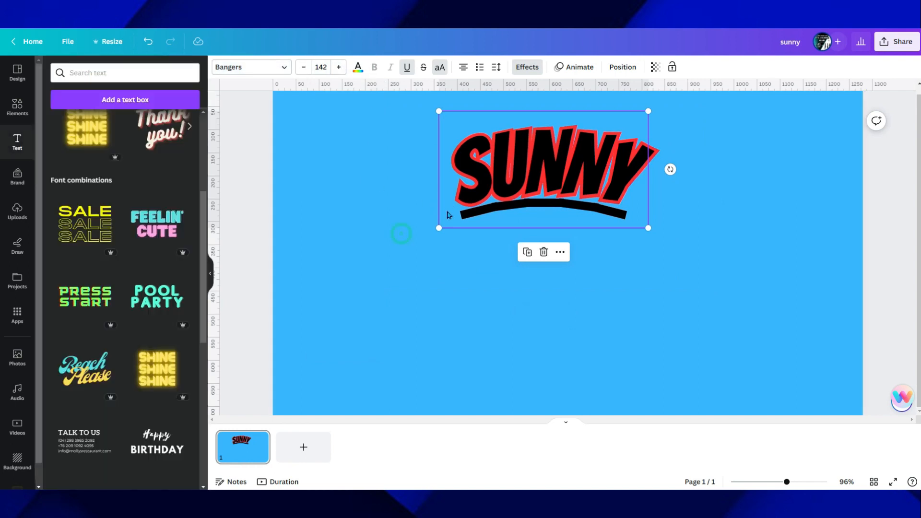
pyautogui.moveTo(535, 173); pyautogui.dragTo(533, 182)
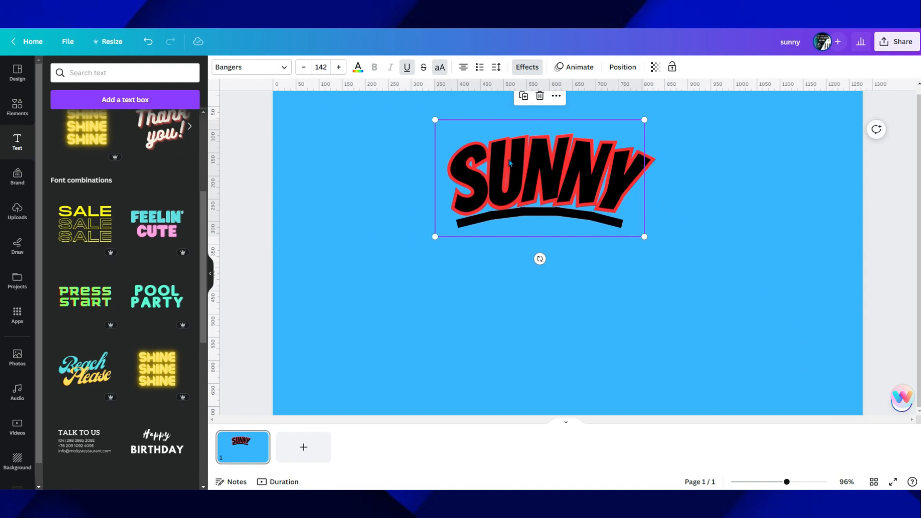
# Create a custom animation for the SUNNY text by moving it freehand along a looping path around the canvas
pyautogui.click(576, 67)
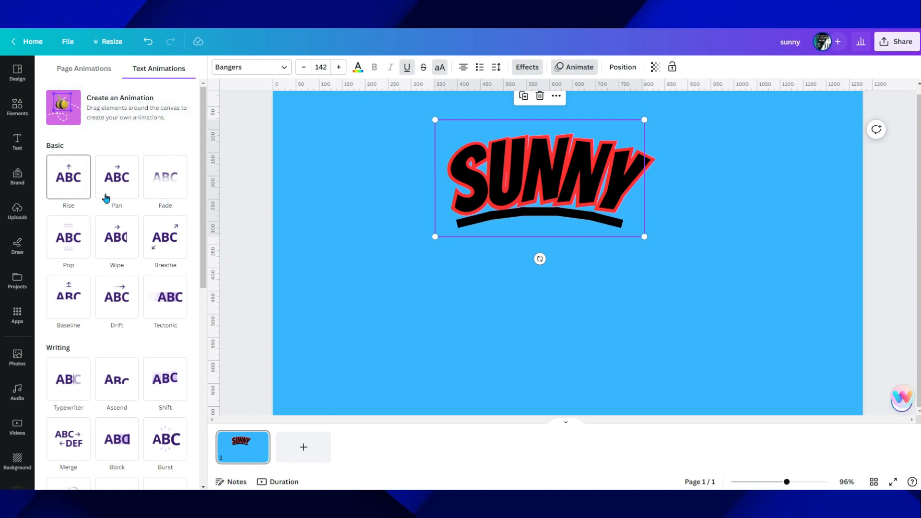
pyautogui.click(72, 108)
pyautogui.moveTo(479, 166)
pyautogui.mouseDown()
pyautogui.moveTo(386, 193)
pyautogui.moveTo(310, 147)
pyautogui.moveTo(582, 170)
pyautogui.moveTo(450, 287)
pyautogui.moveTo(357, 215)
pyautogui.moveTo(557, 287)
pyautogui.moveTo(513, 246)
pyautogui.mouseUp()
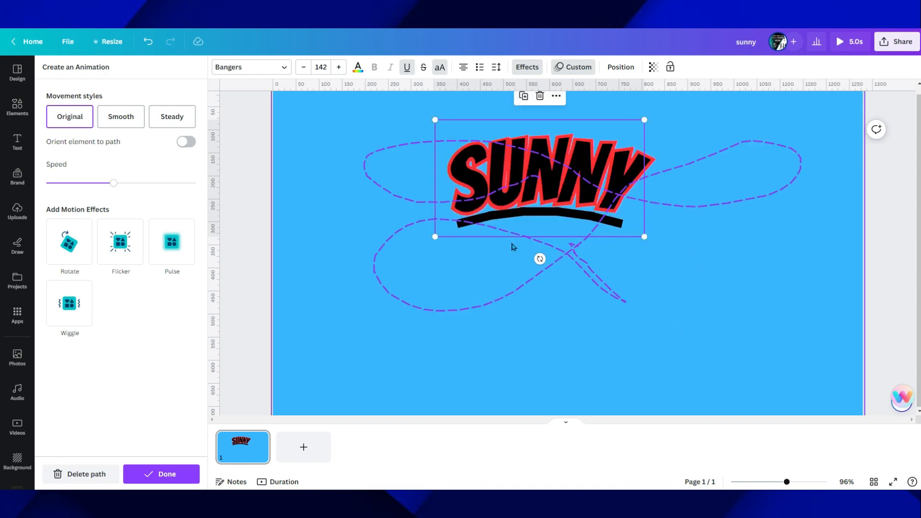
pyautogui.click(886, 173)
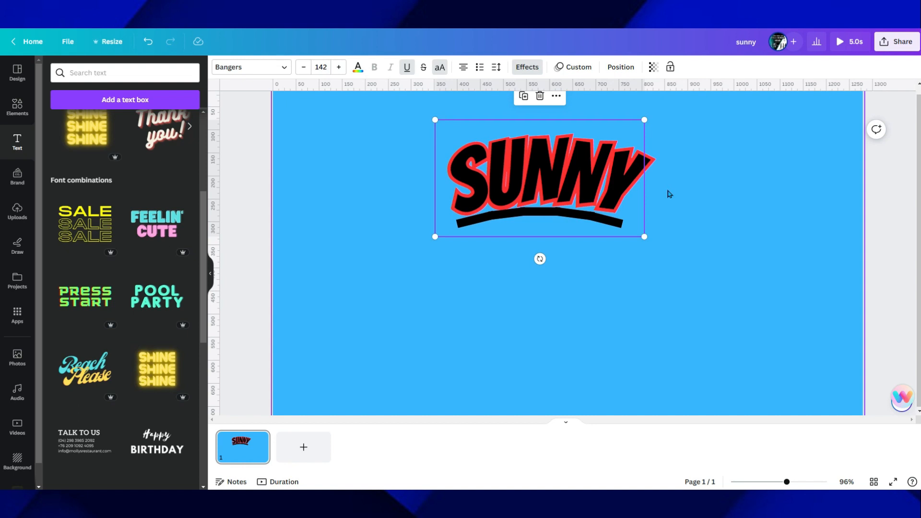
# Enlarge the SUNNY text to a font size of about 222 and set its transparency to 63
pyautogui.moveTo(644, 237); pyautogui.dragTo(764, 302)
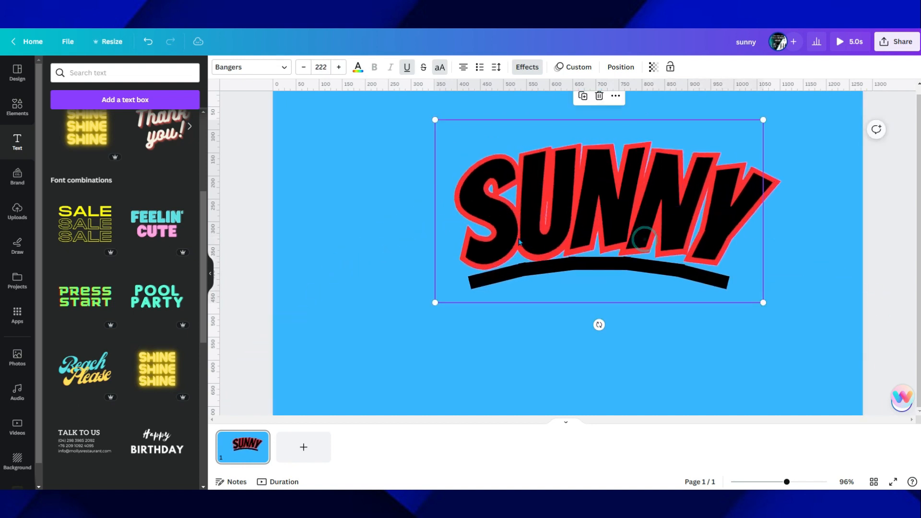
pyautogui.click(654, 67)
pyautogui.moveTo(652, 107); pyautogui.dragTo(622, 107)
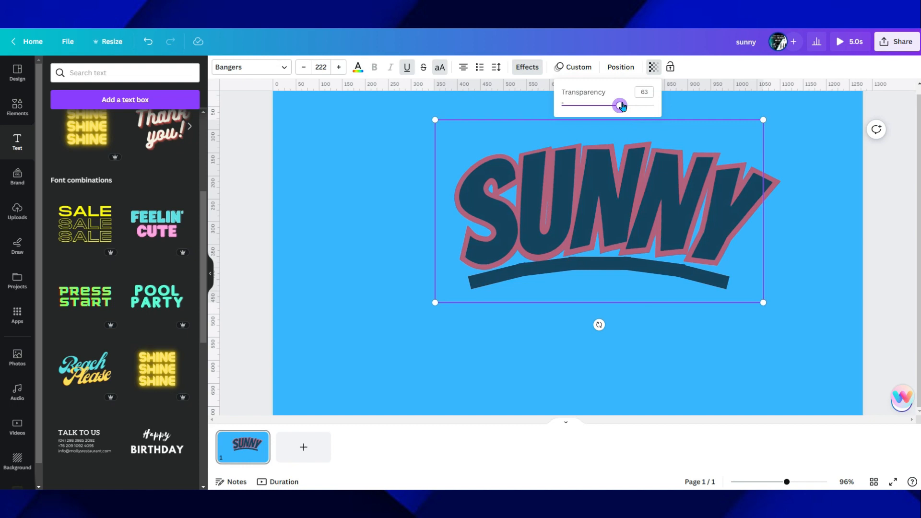
pyautogui.click(339, 156)
# Delete the SUNNY text so the blue canvas is empty
pyautogui.moveTo(539, 212); pyautogui.dragTo(475, 185)
pyautogui.click(805, 211)
pyautogui.click(531, 215)
pyautogui.press('Delete')
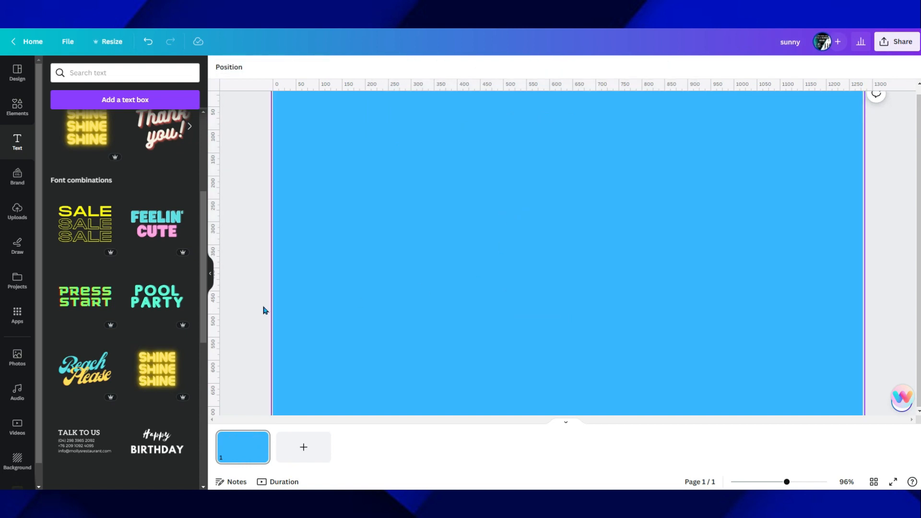
# Add the Beach Please font combination to the canvas and delete its yellow Please text
pyautogui.scroll(-4, 122, 263)
pyautogui.click(80, 186)
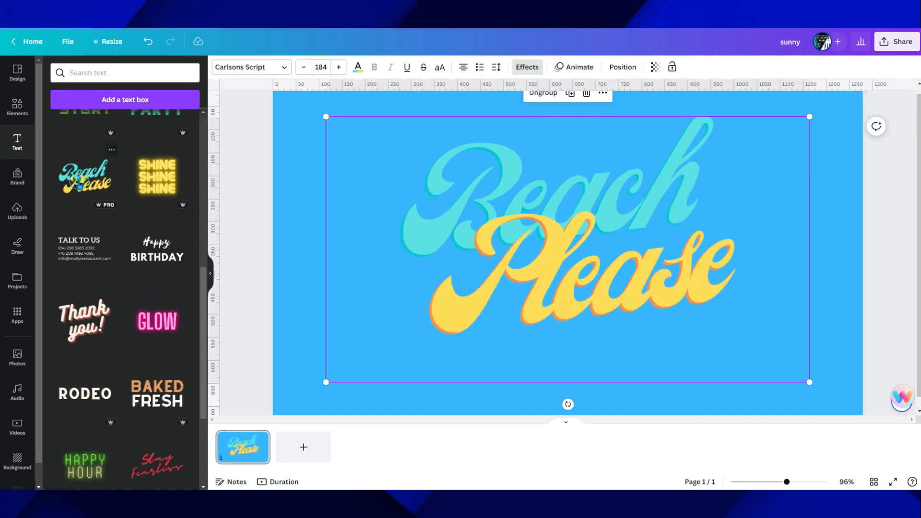
pyautogui.click(541, 224)
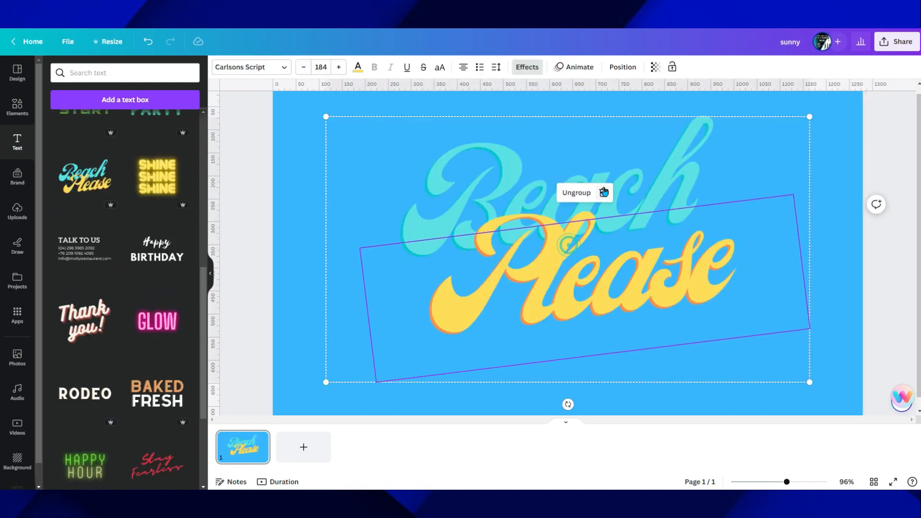
pyautogui.click(605, 187)
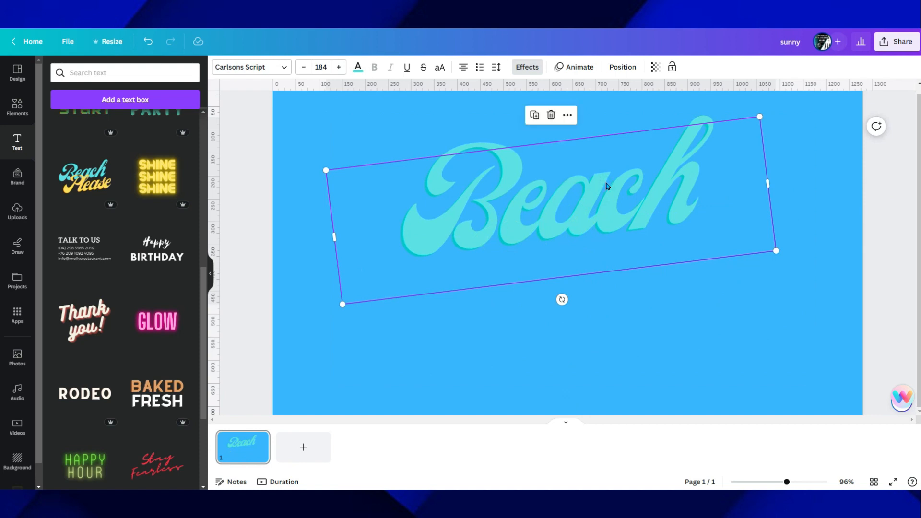
# Replace the word Beach with Sunny and move the text slightly up and left
pyautogui.click(558, 178)
pyautogui.moveTo(638, 192); pyautogui.dragTo(362, 200)
pyautogui.write('Sunny')
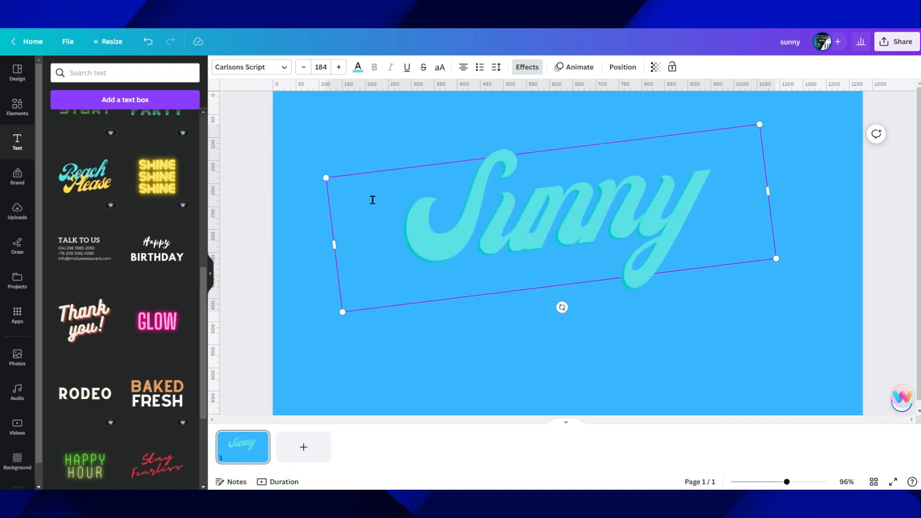
pyautogui.click(757, 315)
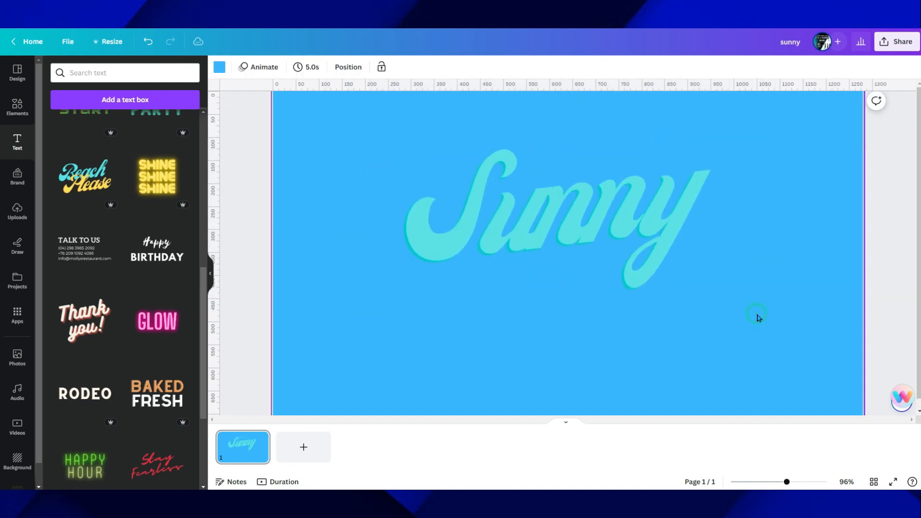
pyautogui.moveTo(580, 236); pyautogui.dragTo(551, 213)
pyautogui.click(308, 339)
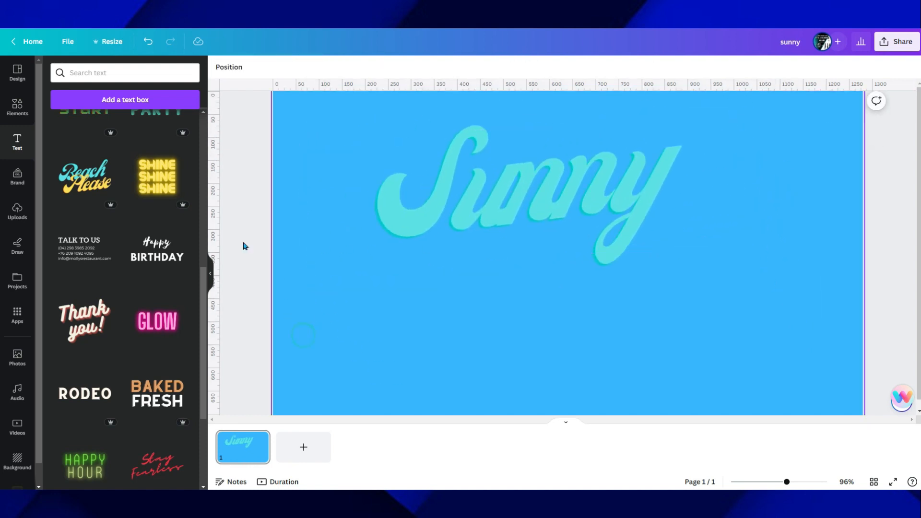
# Shrink the Sunny text and place it in the upper middle of the canvas
pyautogui.moveTo(427, 267); pyautogui.dragTo(467, 187)
pyautogui.moveTo(309, 307); pyautogui.dragTo(542, 204)
pyautogui.click(454, 190)
pyautogui.moveTo(641, 170); pyautogui.dragTo(589, 175)
pyautogui.click(468, 177)
# Add the Beach Please font combination to the canvas again and move it down below the existing Sunny text
pyautogui.click(87, 189)
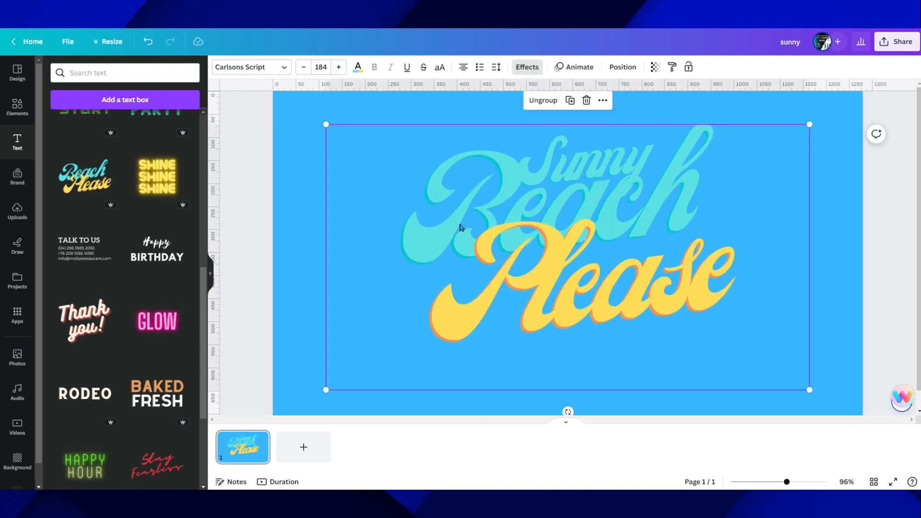
pyautogui.moveTo(459, 228); pyautogui.dragTo(446, 270)
pyautogui.click(608, 166)
pyautogui.click(617, 148)
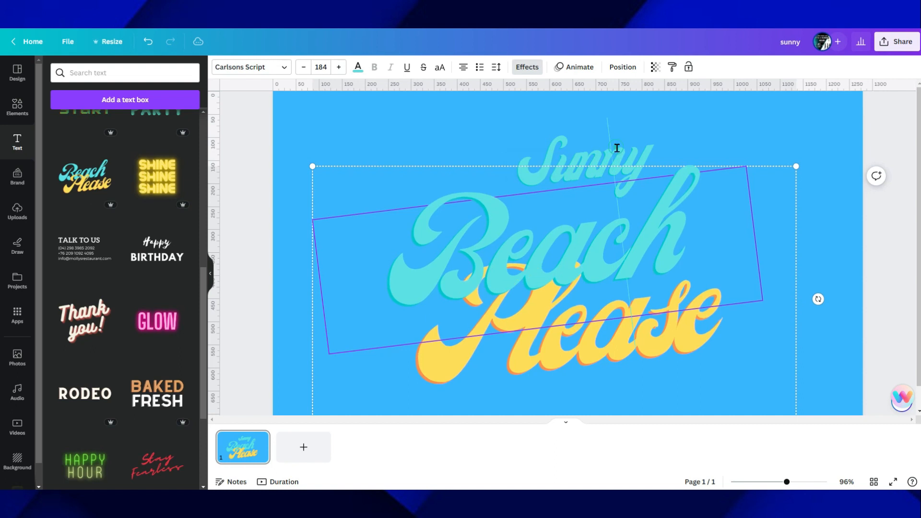
pyautogui.click(292, 215)
pyautogui.moveTo(467, 263); pyautogui.dragTo(472, 326)
# Delete the old turquoise Sunny text and move the Beach Please combination up to the middle of the canvas
pyautogui.click(589, 155)
pyautogui.press('Delete')
pyautogui.click(523, 309)
pyautogui.moveTo(523, 309); pyautogui.dragTo(523, 189)
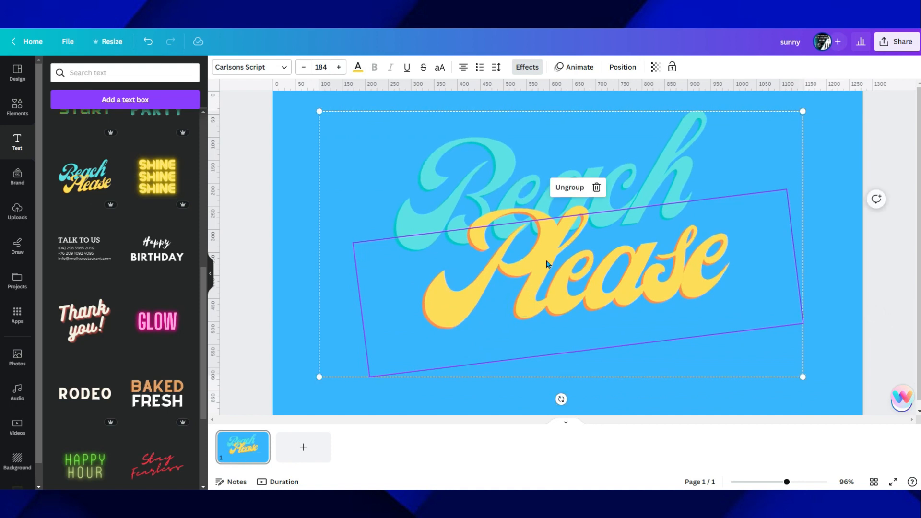
# Replace the yellow word Please with Sunny
pyautogui.doubleClick(488, 276)
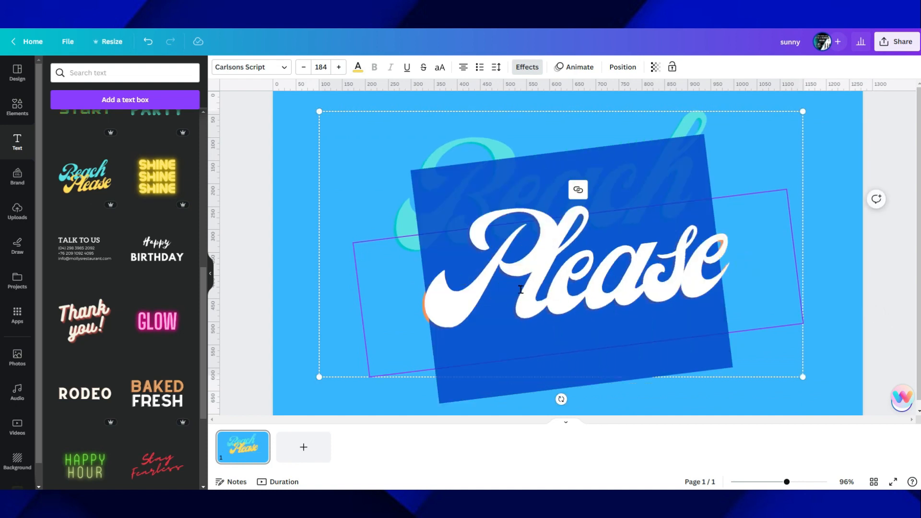
pyautogui.write('Sun')
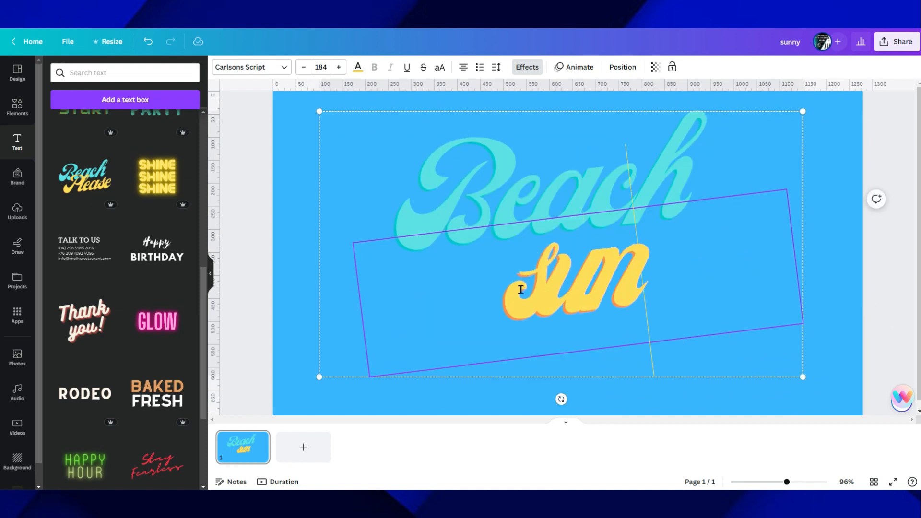
pyautogui.press('BackSpace')
pyautogui.press('BackSpace')
pyautogui.press('BackSpace')
pyautogui.write('Sunny')
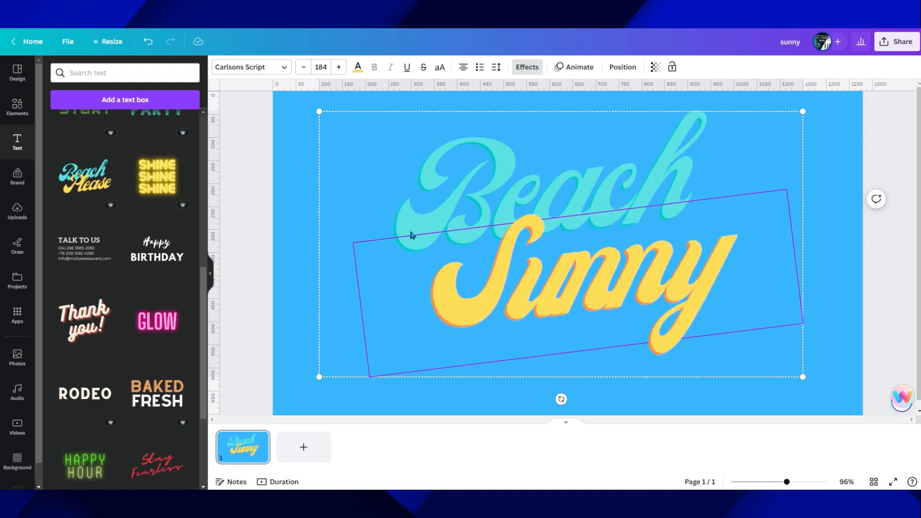
pyautogui.click(288, 189)
# Ungroup the Beach and Sunny texts into separate objects
pyautogui.click(575, 191)
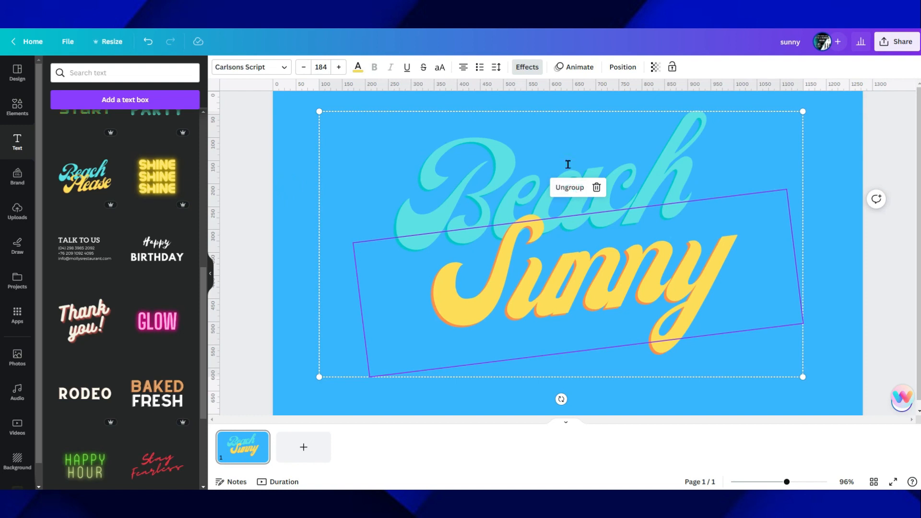
pyautogui.click(847, 172)
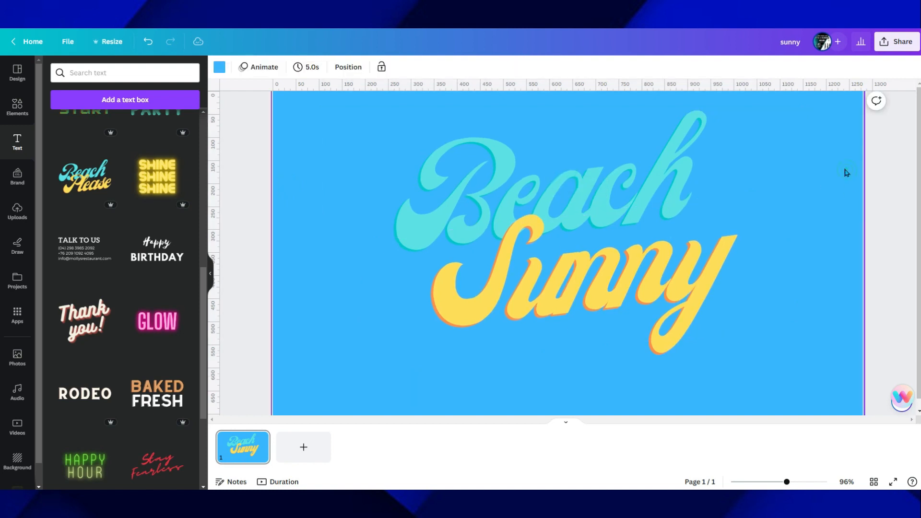
pyautogui.click(663, 202)
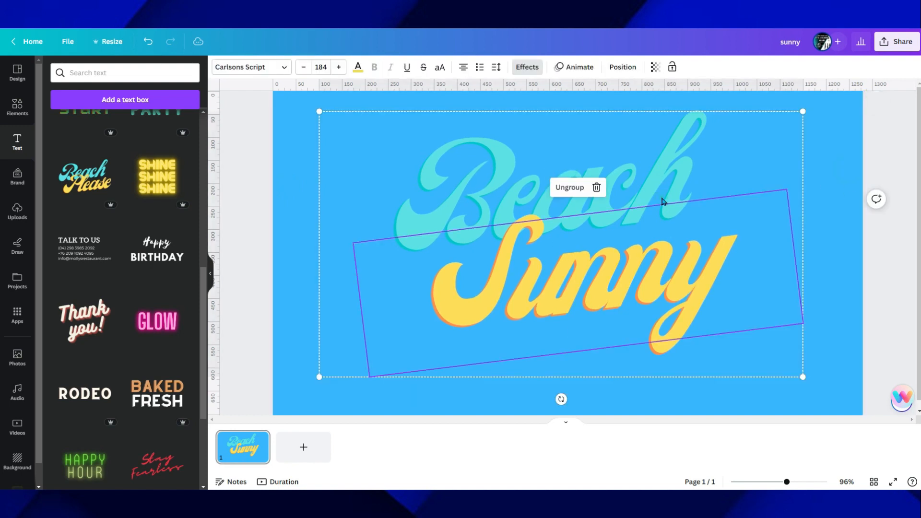
pyautogui.click(565, 191)
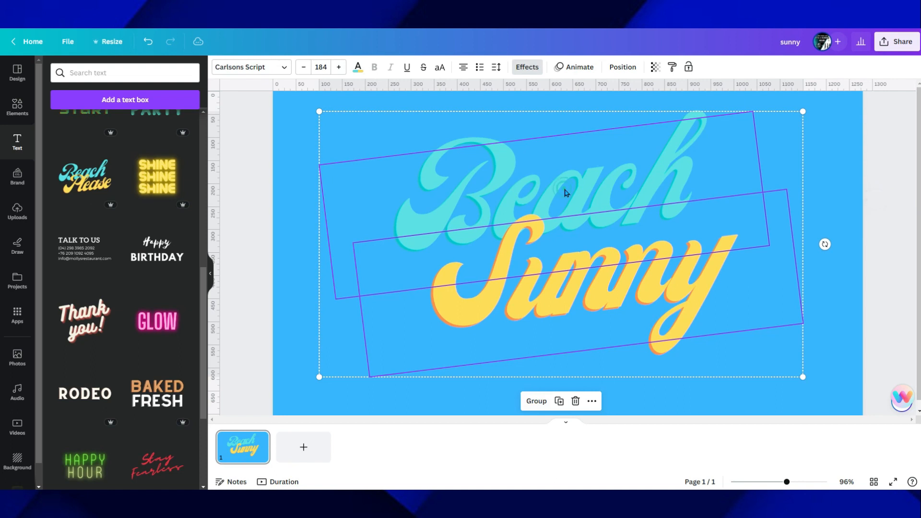
pyautogui.click(841, 185)
# Shift the Beach text slightly right and move the yellow Sunny text well below it to separate the two words
pyautogui.click(648, 288)
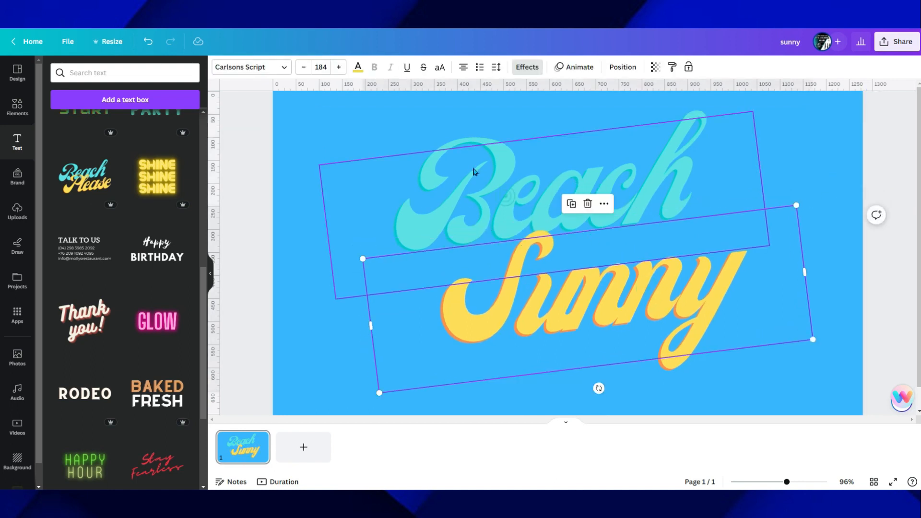
pyautogui.scroll(-1, 658, 179)
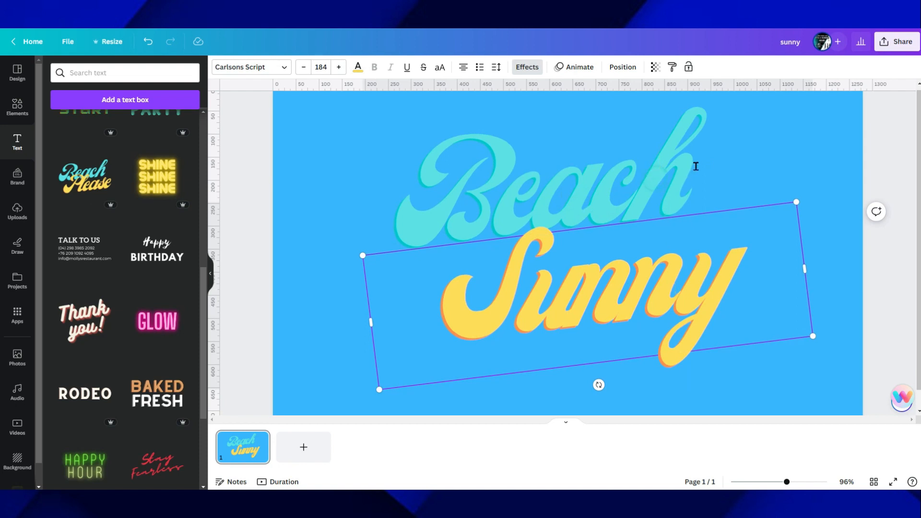
pyautogui.click(349, 172)
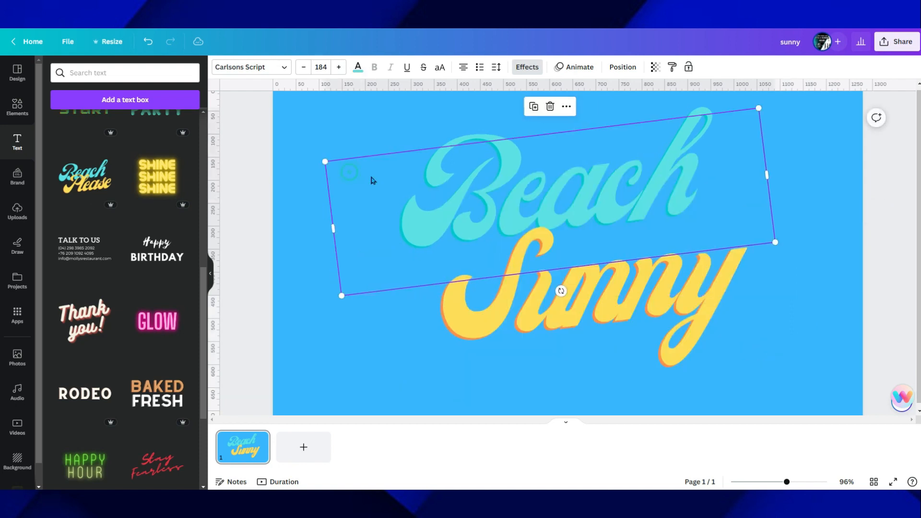
pyautogui.click(698, 161)
pyautogui.click(709, 162)
pyautogui.moveTo(699, 181); pyautogui.dragTo(703, 176)
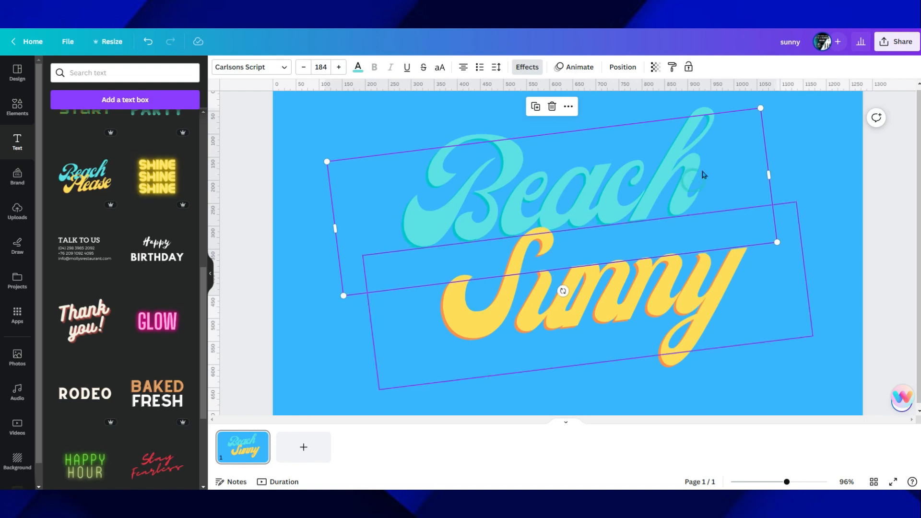
pyautogui.click(811, 165)
pyautogui.moveTo(635, 277); pyautogui.dragTo(680, 356)
# Replace the turquoise word Beach with Hello
pyautogui.click(571, 205)
pyautogui.click(707, 167)
pyautogui.moveTo(713, 169); pyautogui.dragTo(432, 199)
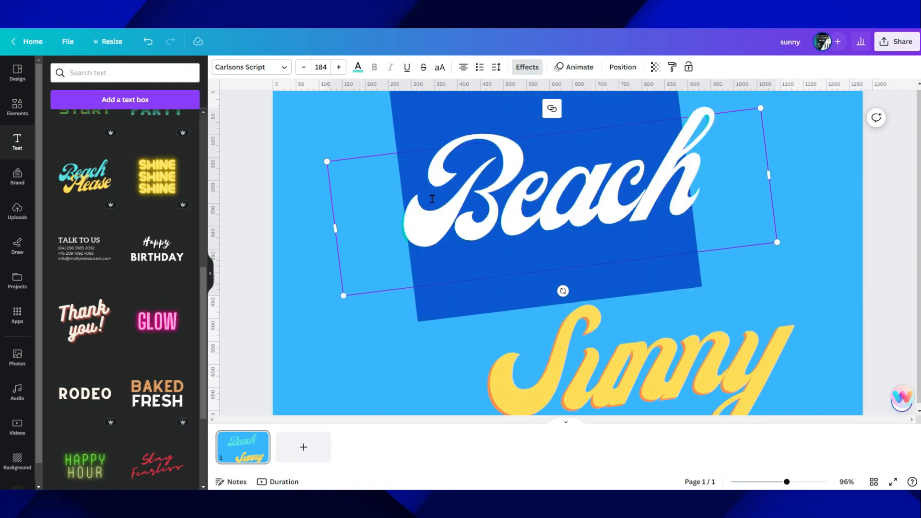
pyautogui.write('Hello')
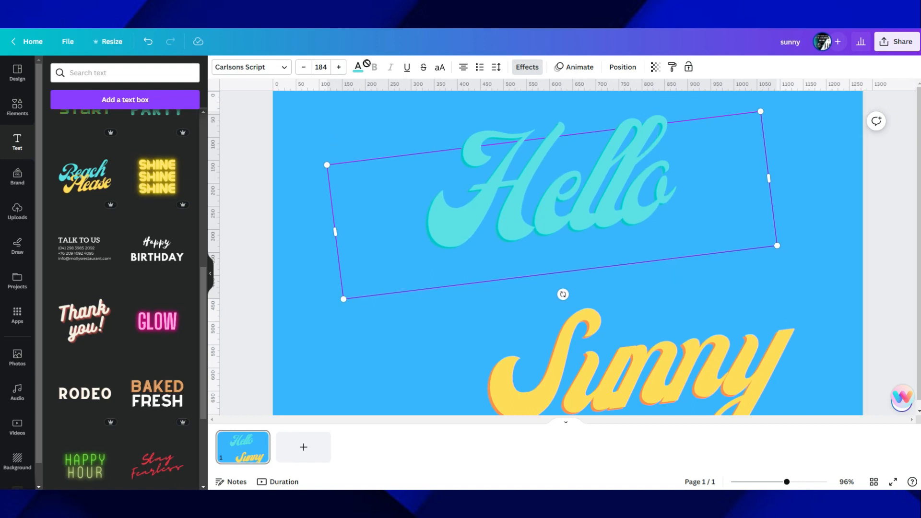
# Change the color of the whole Hello text to black
pyautogui.click(364, 68)
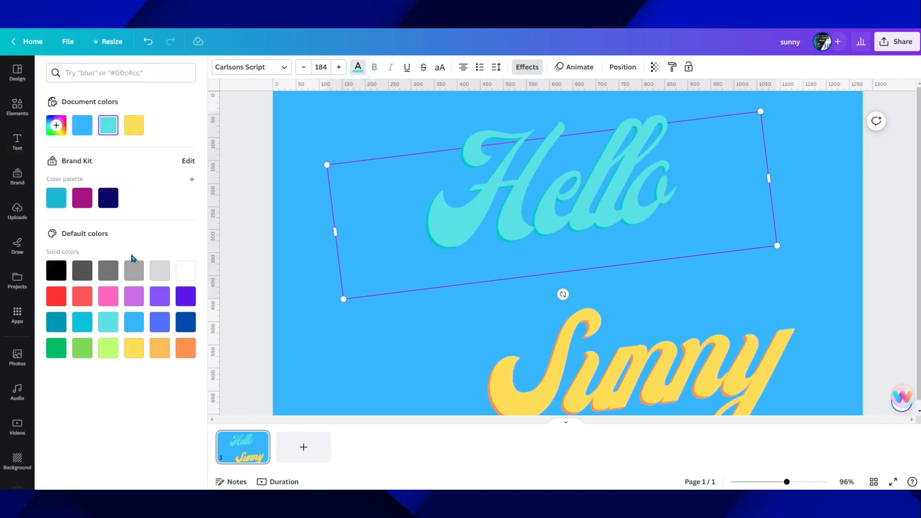
pyautogui.click(62, 272)
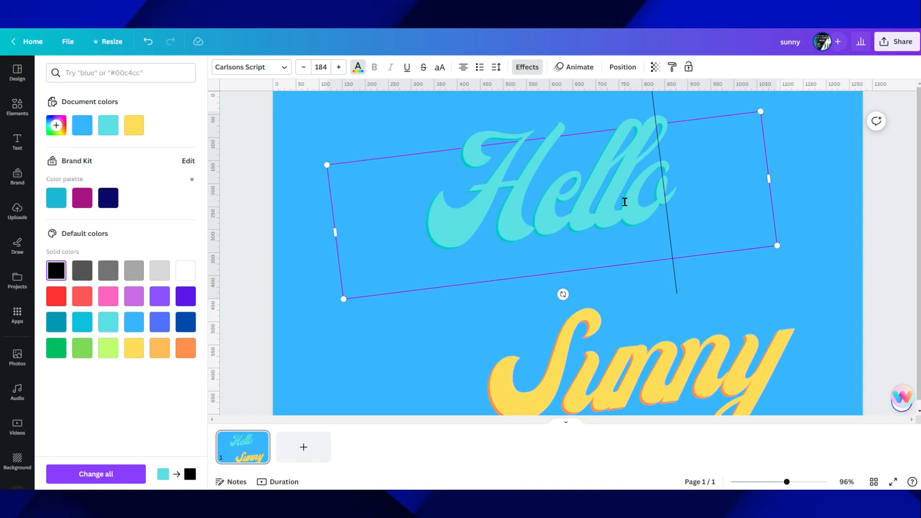
pyautogui.moveTo(704, 190); pyautogui.dragTo(382, 191)
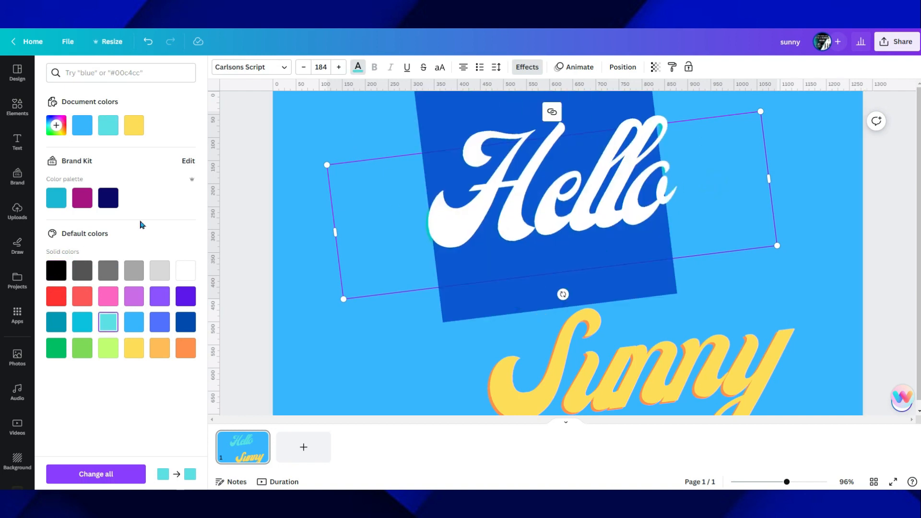
pyautogui.click(62, 271)
pyautogui.click(322, 130)
# Move the yellow Sunny text up so it overlaps the lower edge of Hello, and group the two texts
pyautogui.click(643, 365)
pyautogui.moveTo(642, 366); pyautogui.dragTo(618, 270)
pyautogui.click(812, 349)
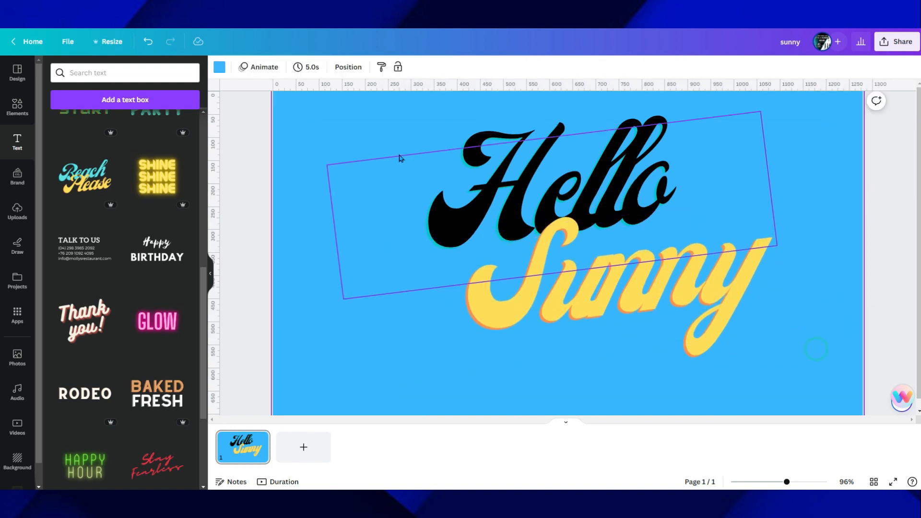
pyautogui.moveTo(352, 129); pyautogui.dragTo(474, 236)
pyautogui.click(557, 136)
# Try resizing and moving the Hello Sunny group, leaving it about 1,080 px wide and centred on the canvas
pyautogui.moveTo(325, 380); pyautogui.dragTo(670, 201)
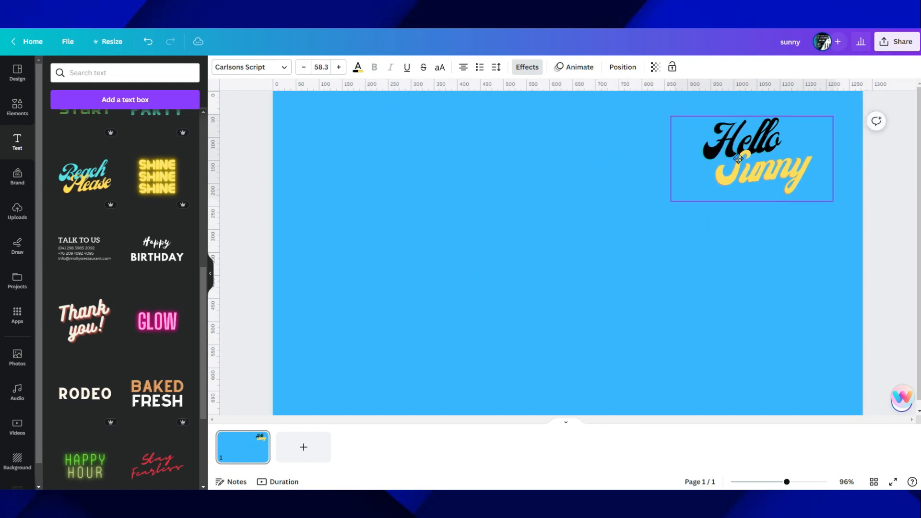
pyautogui.moveTo(739, 159); pyautogui.dragTo(555, 256)
pyautogui.moveTo(487, 213); pyautogui.dragTo(314, 124)
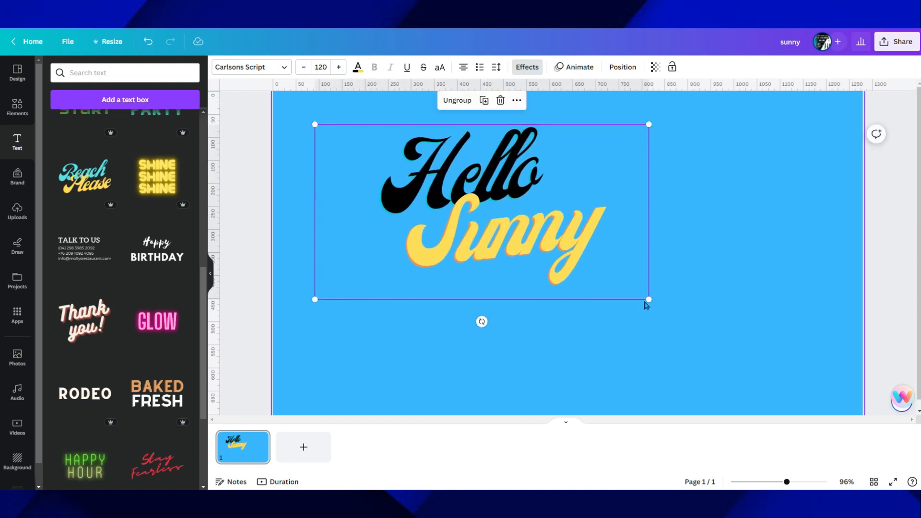
pyautogui.moveTo(649, 299); pyautogui.dragTo(814, 386)
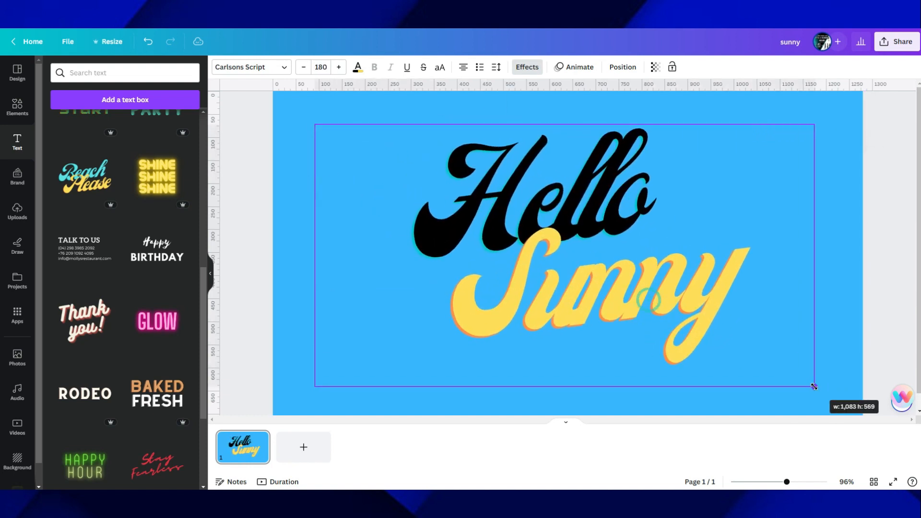
pyautogui.click(886, 191)
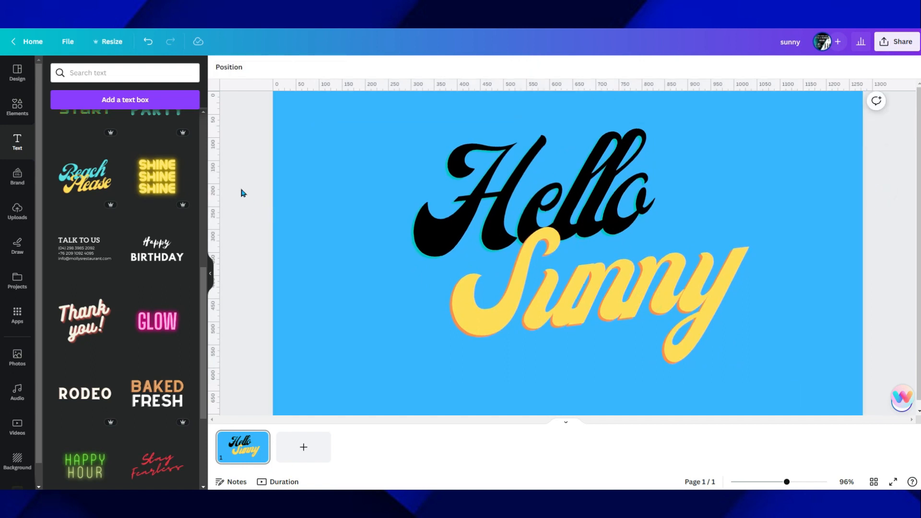
# Examine the style and shape effects available for the Sunny text, as well as the brand kit options
pyautogui.click(555, 218)
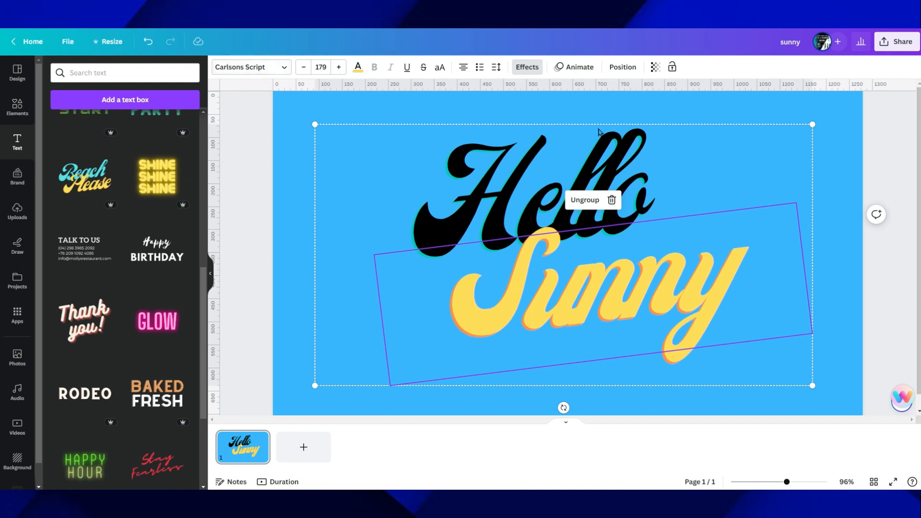
pyautogui.click(817, 116)
pyautogui.click(558, 174)
pyautogui.click(541, 73)
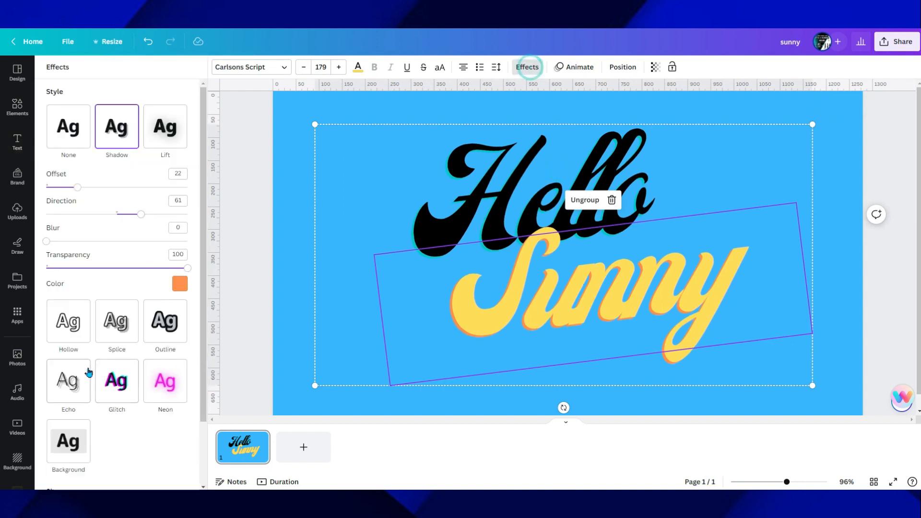
pyautogui.scroll(-3, 93, 432)
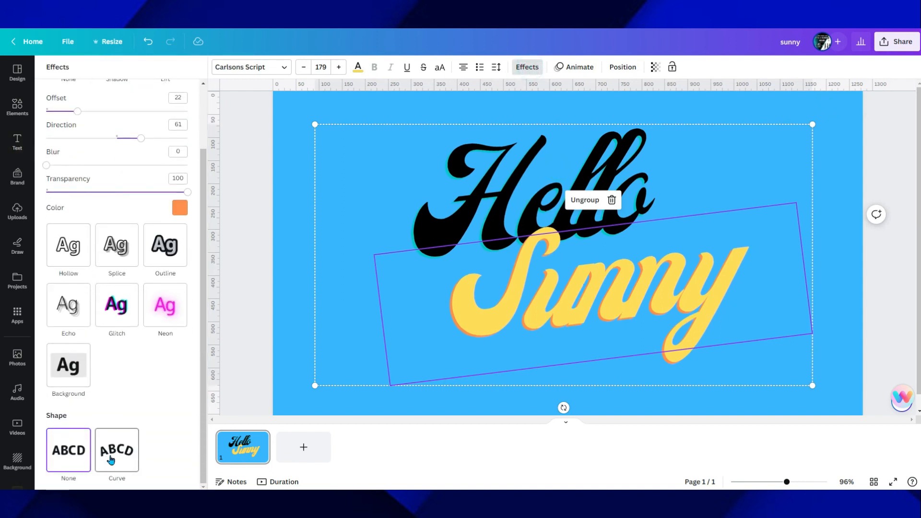
pyautogui.scroll(3, 153, 293)
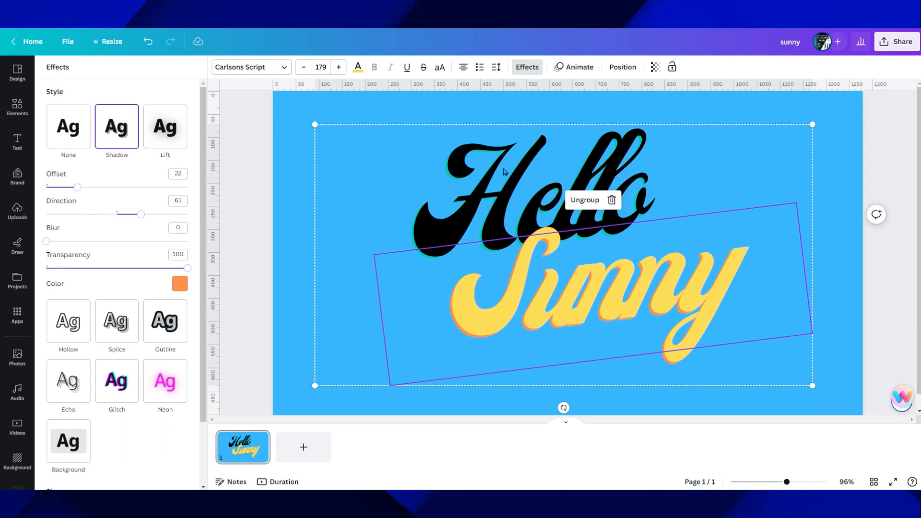
pyautogui.click(891, 164)
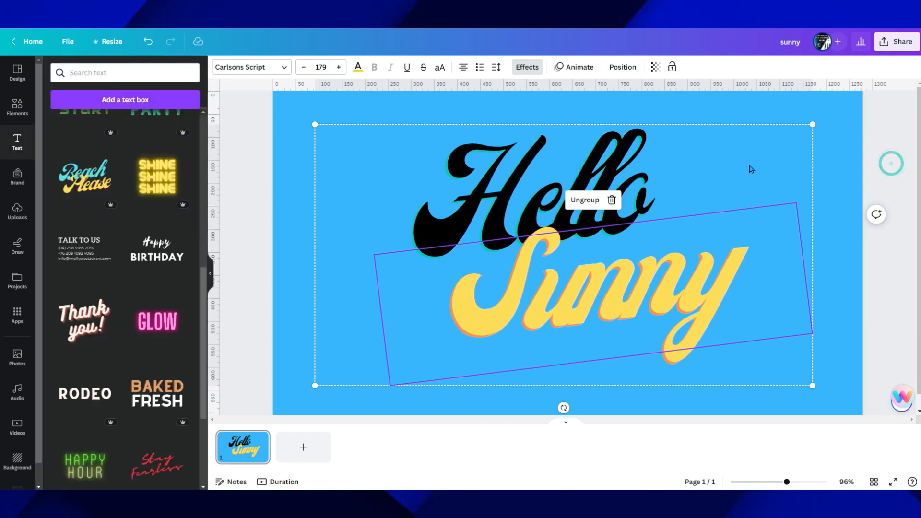
pyautogui.click(17, 185)
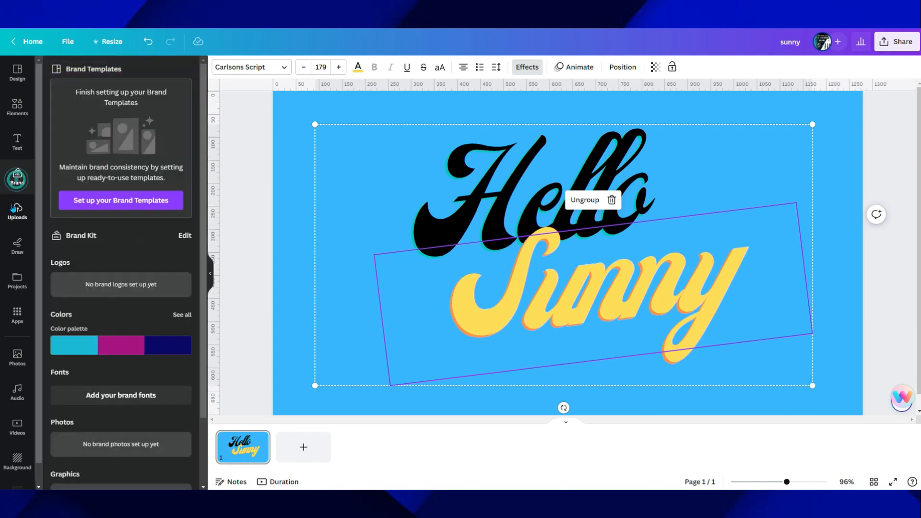
pyautogui.click(19, 151)
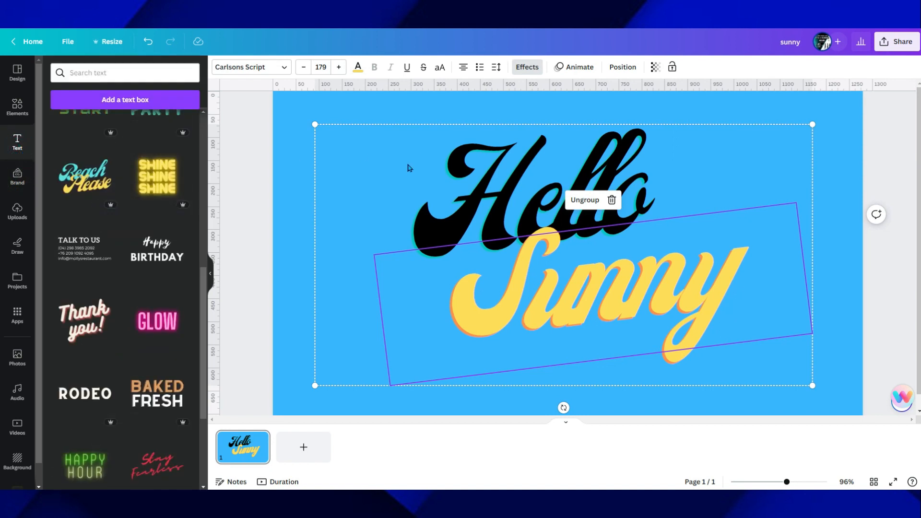
# Download the finished design as a PNG at 1,280 × 720 px
pyautogui.click(840, 116)
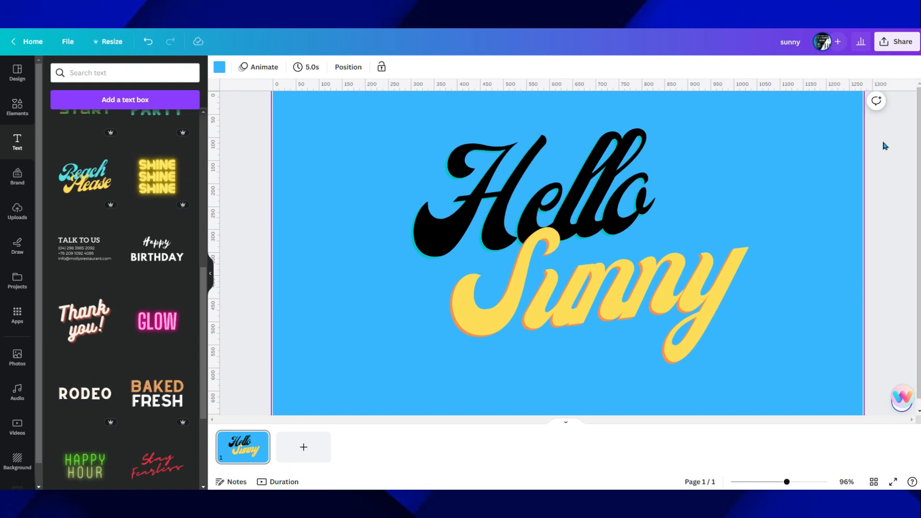
pyautogui.click(896, 42)
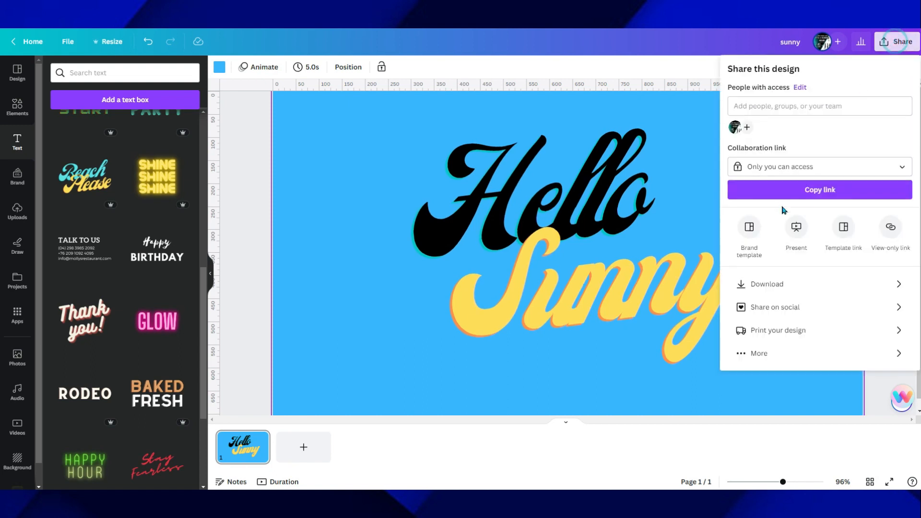
pyautogui.click(768, 285)
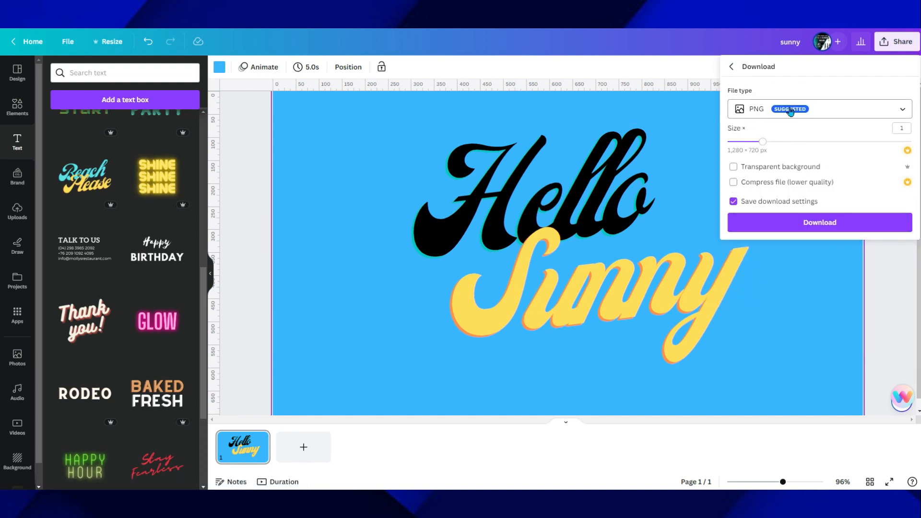
pyautogui.click(824, 229)
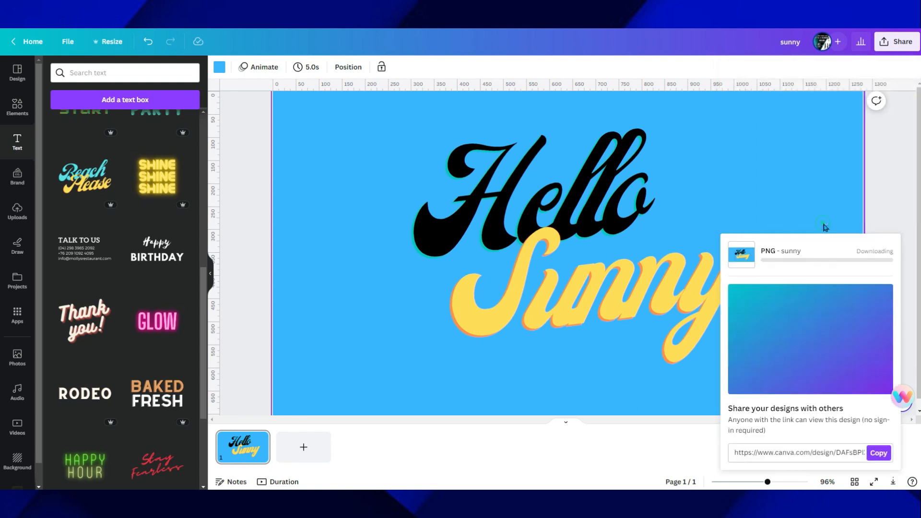
pyautogui.click(885, 196)
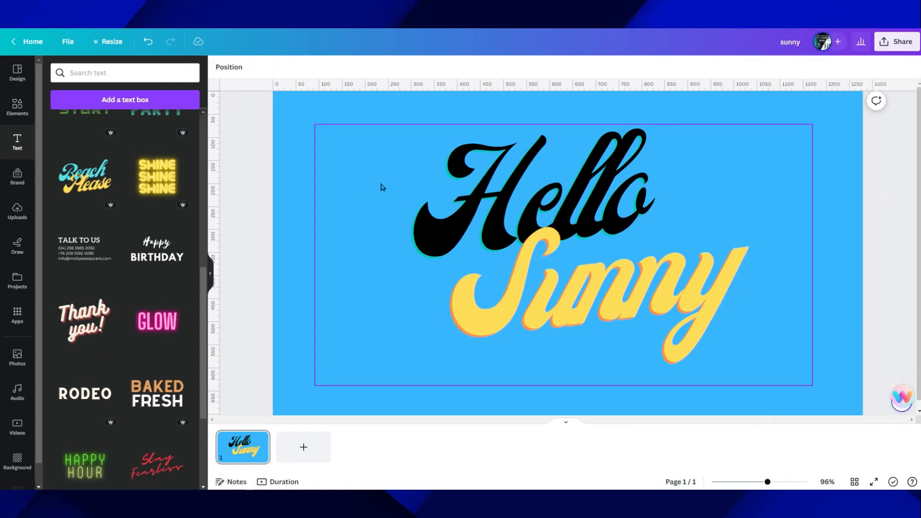
pyautogui.click(555, 209)
pyautogui.click(249, 166)
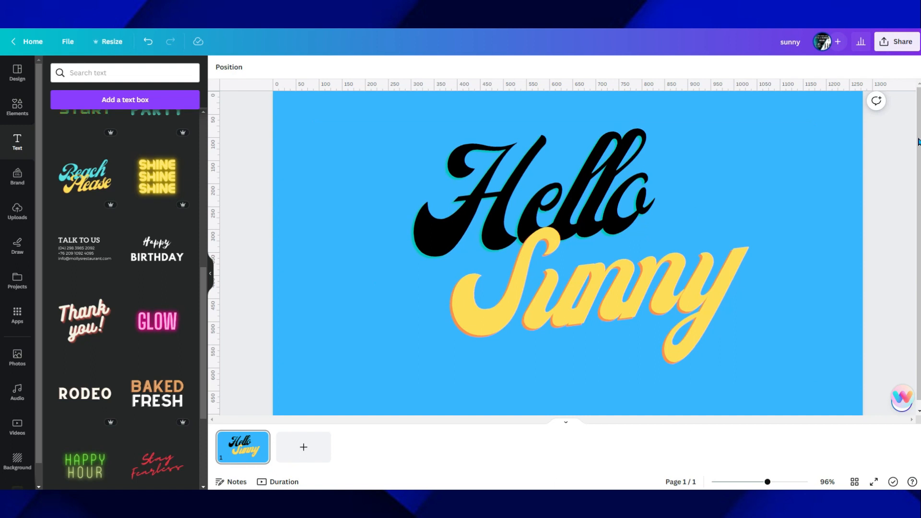
# Download the design again as a 1,280 × 720 px PNG, this time with a transparent background
pyautogui.click(896, 51)
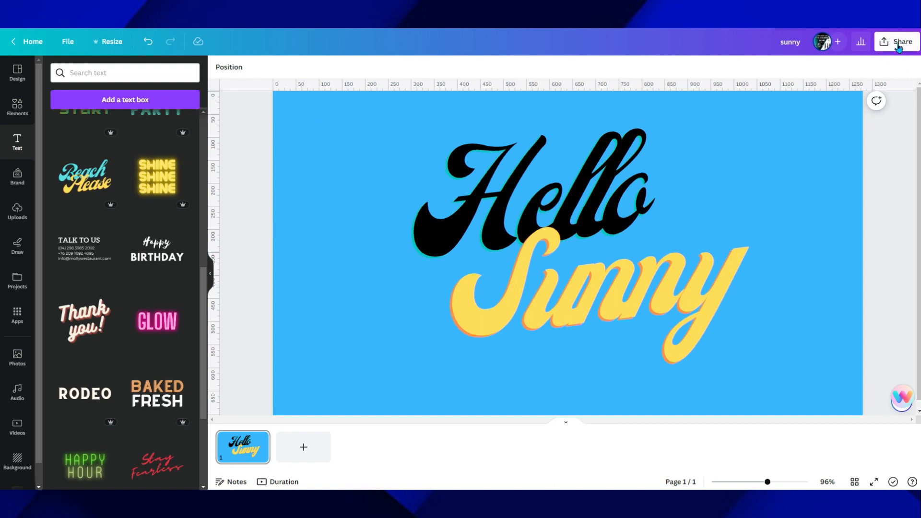
pyautogui.click(760, 286)
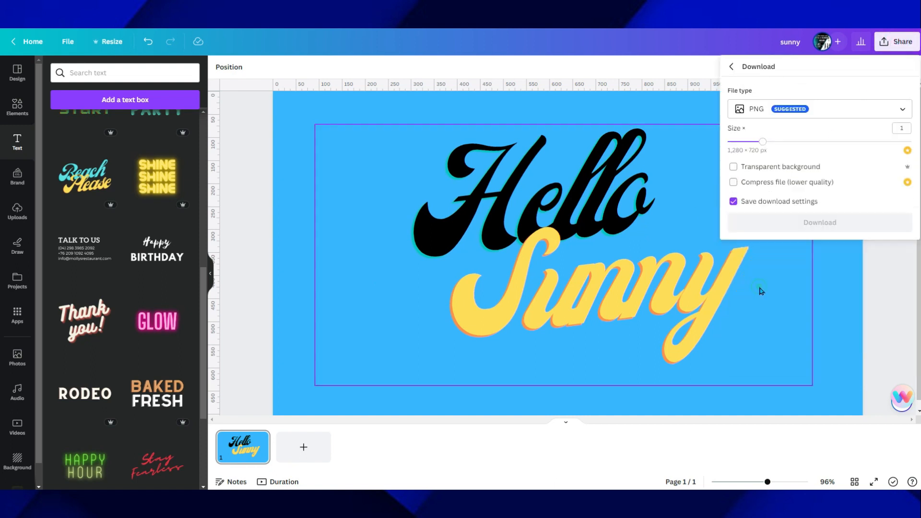
pyautogui.click(733, 167)
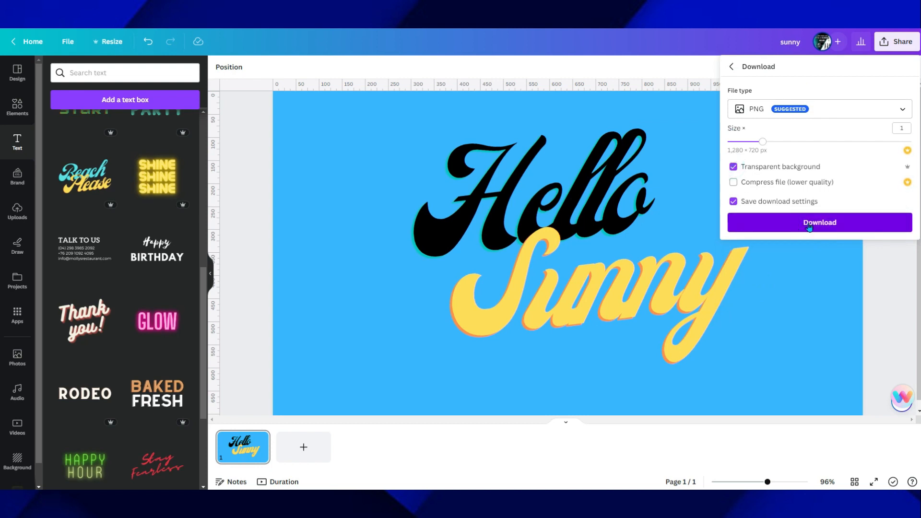
pyautogui.click(810, 227)
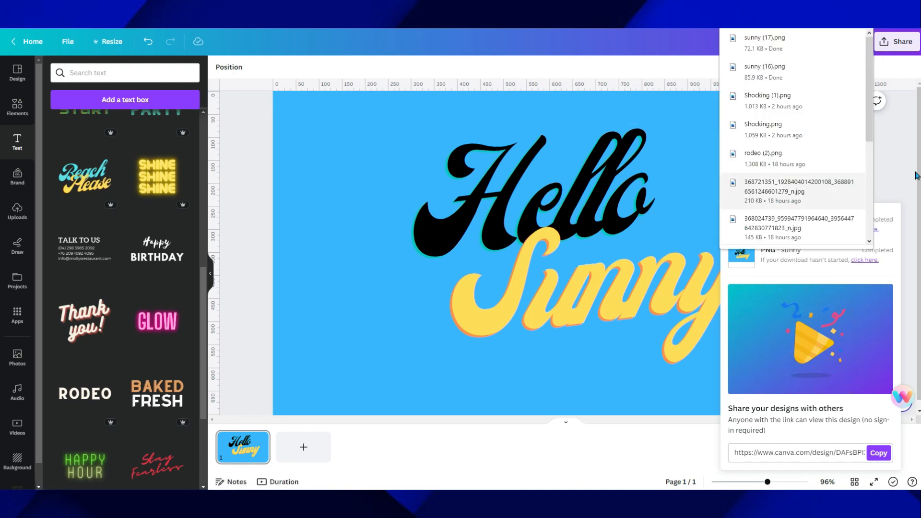
pyautogui.click(907, 138)
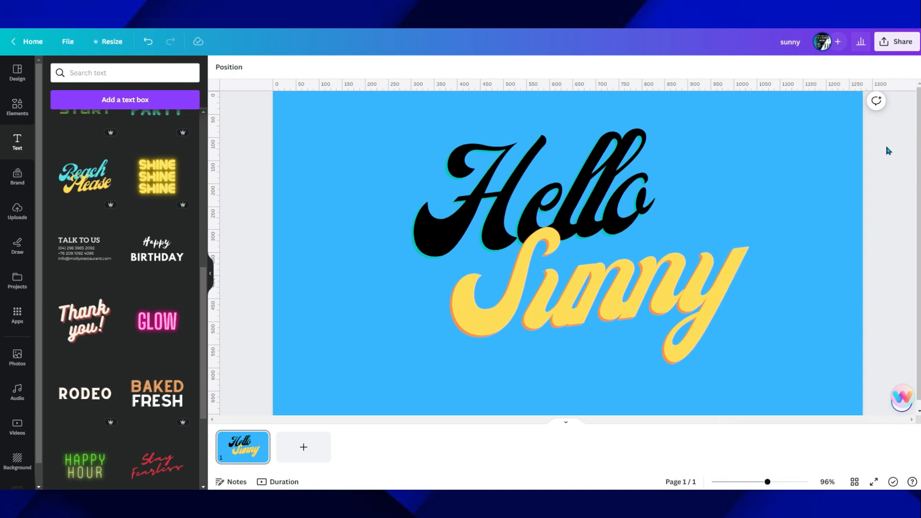